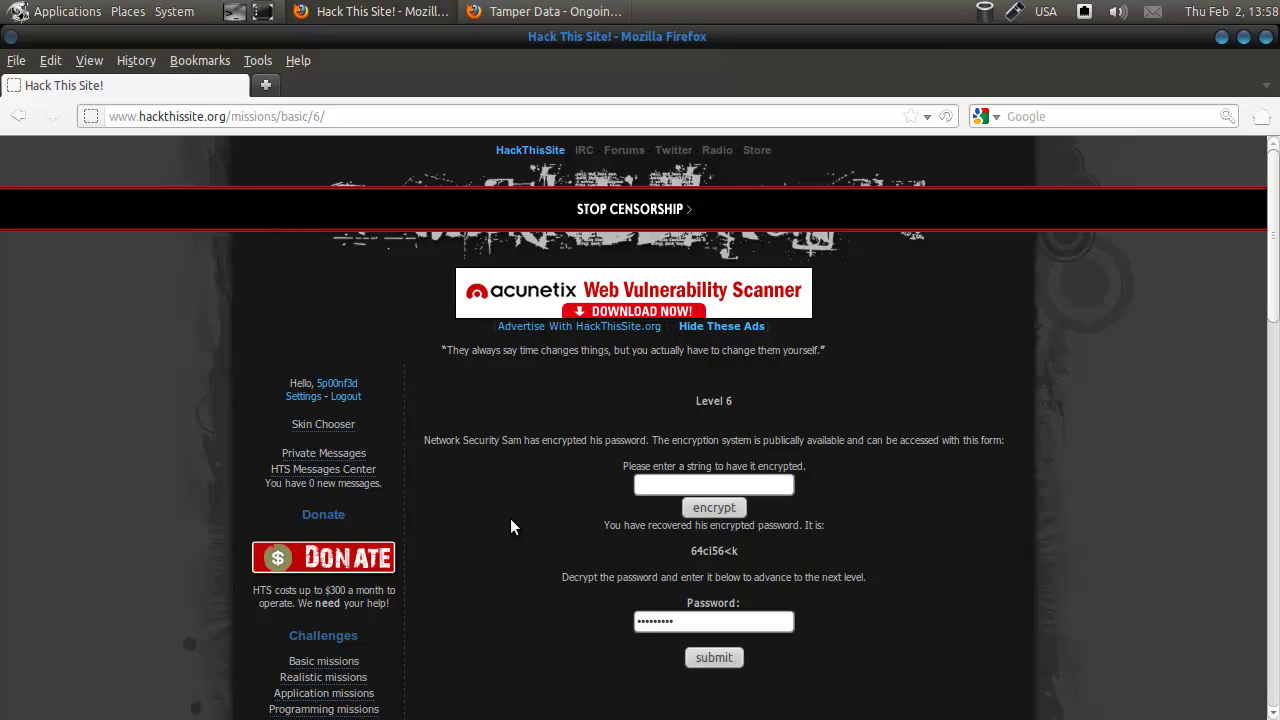
- Copy the encrypted password shown on the Level 6 mission page
{"action": "left_click", "coordinate": [666, 491]}
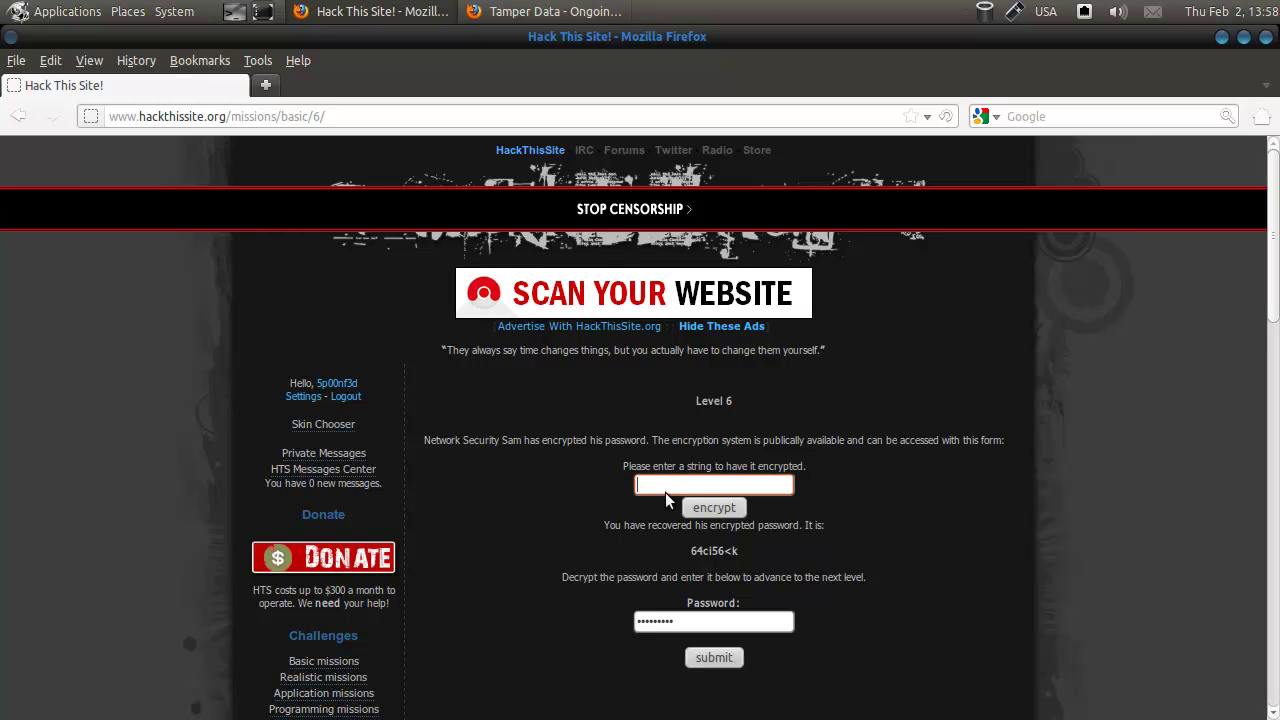
{"action": "scroll", "coordinate": [541, 516], "scroll_direction": "down", "scroll_amount": 1}
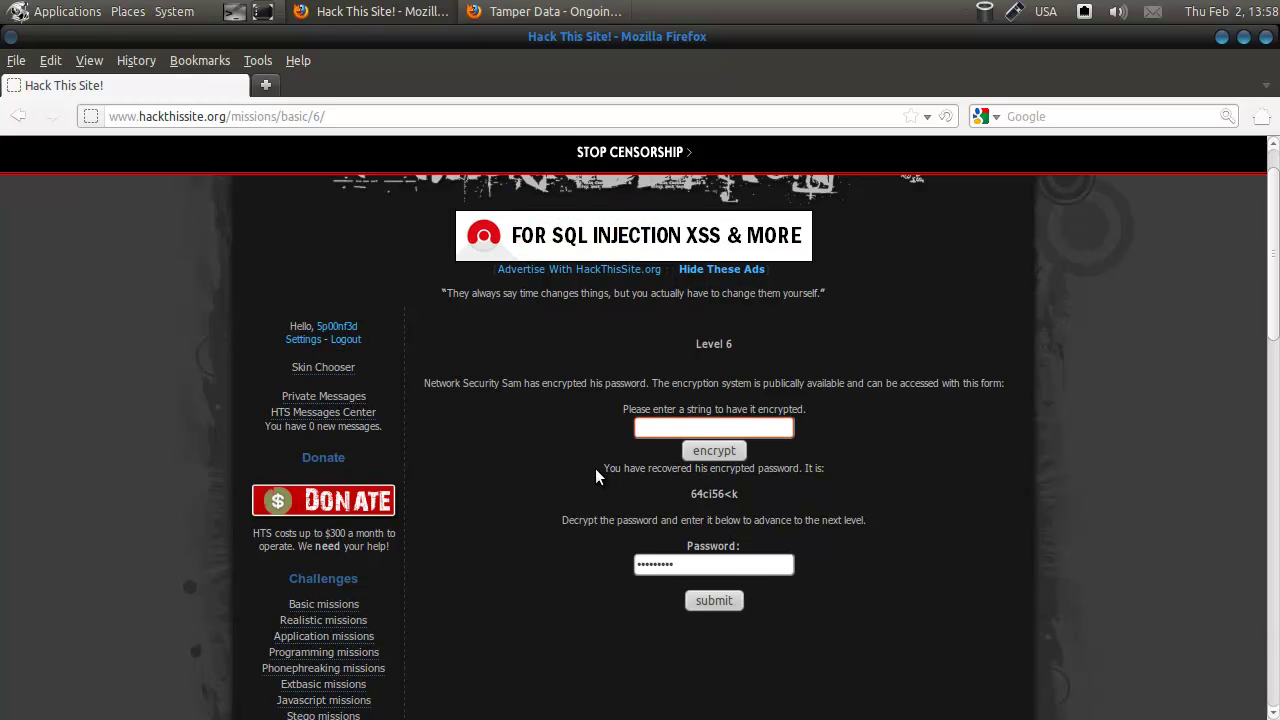
{"action": "left_click_drag", "start_coordinate": [607, 470], "coordinate": [828, 462]}
{"action": "left_click", "coordinate": [825, 503]}
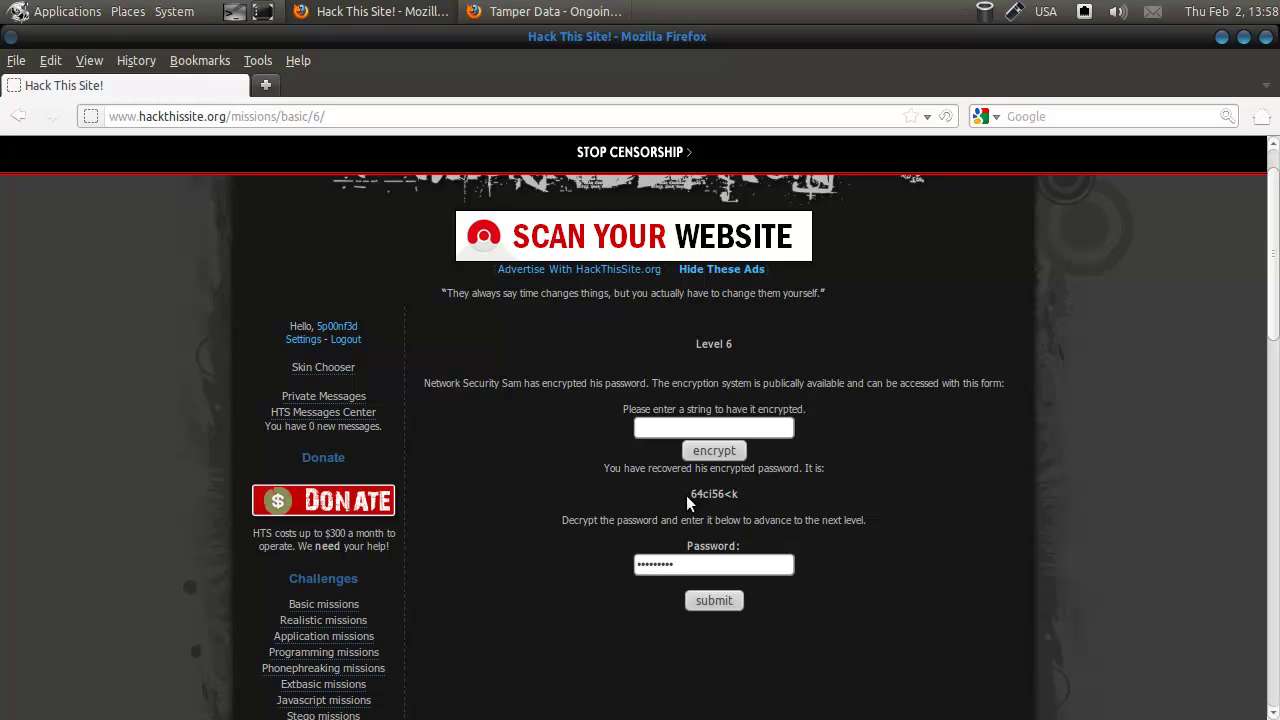
{"action": "left_click_drag", "start_coordinate": [686, 495], "coordinate": [779, 496]}
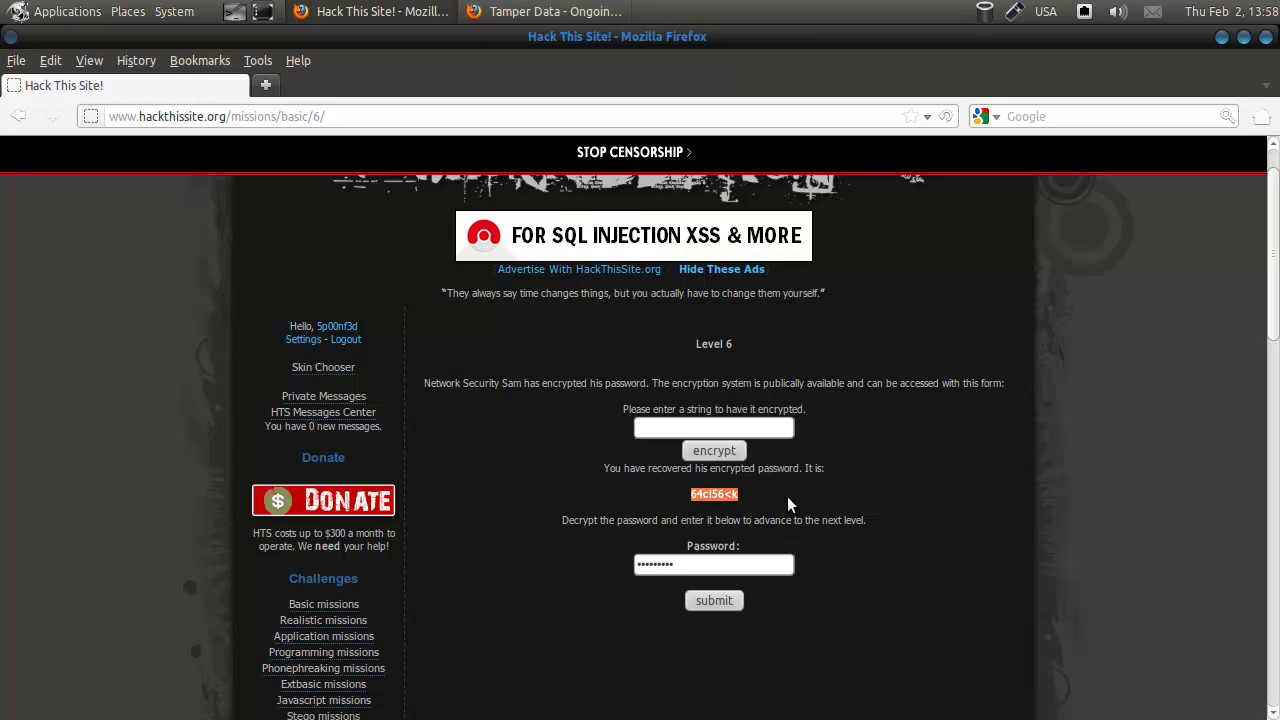
{"action": "right_click", "coordinate": [698, 501]}
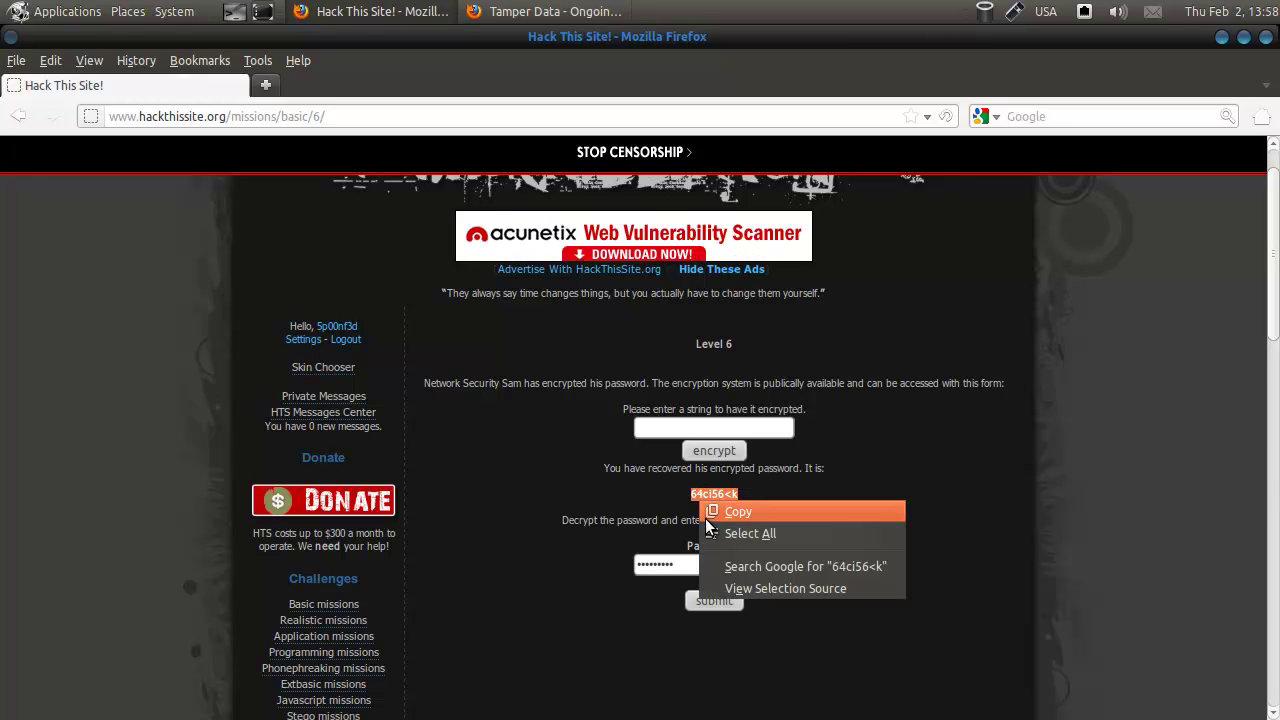
{"action": "left_click", "coordinate": [707, 519]}
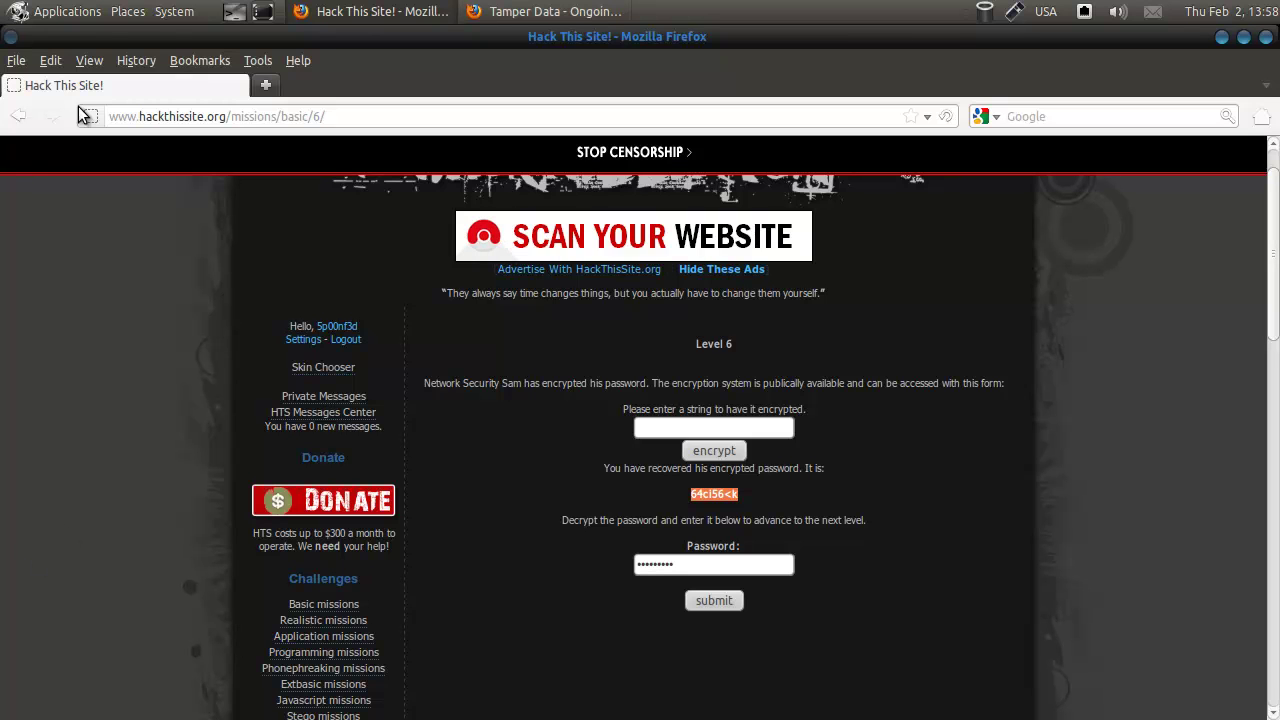
- Open the gedit text editor and paste the copied encrypted password into a blank document
{"action": "left_click", "coordinate": [16, 61]}
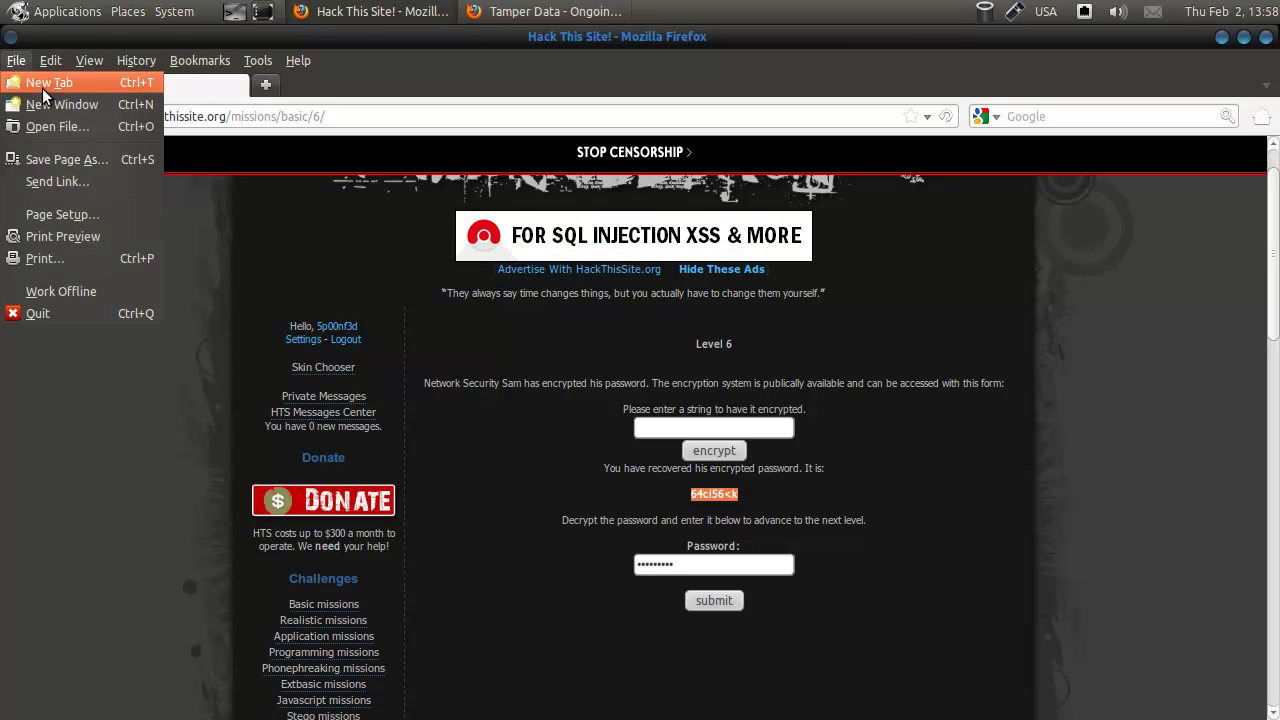
{"action": "left_click", "coordinate": [58, 14]}
{"action": "left_click", "coordinate": [62, 12]}
{"action": "mouse_move", "coordinate": [129, 41]}
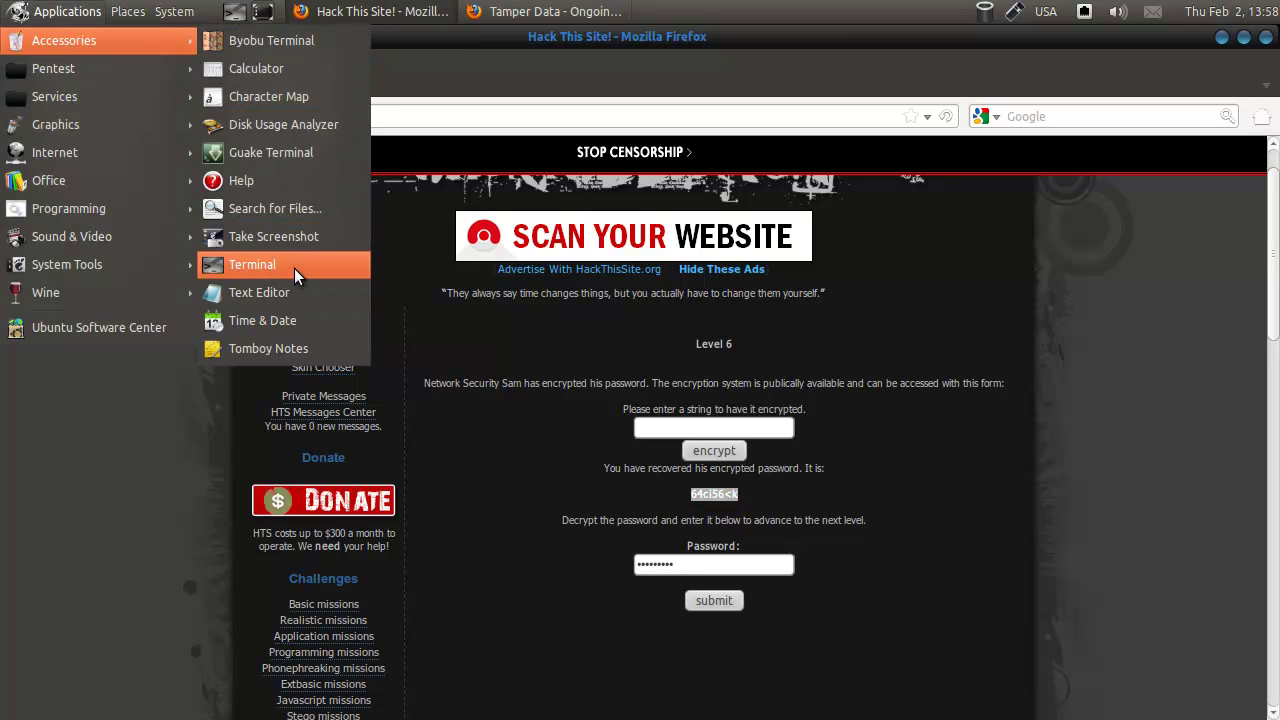
{"action": "left_click", "coordinate": [273, 294]}
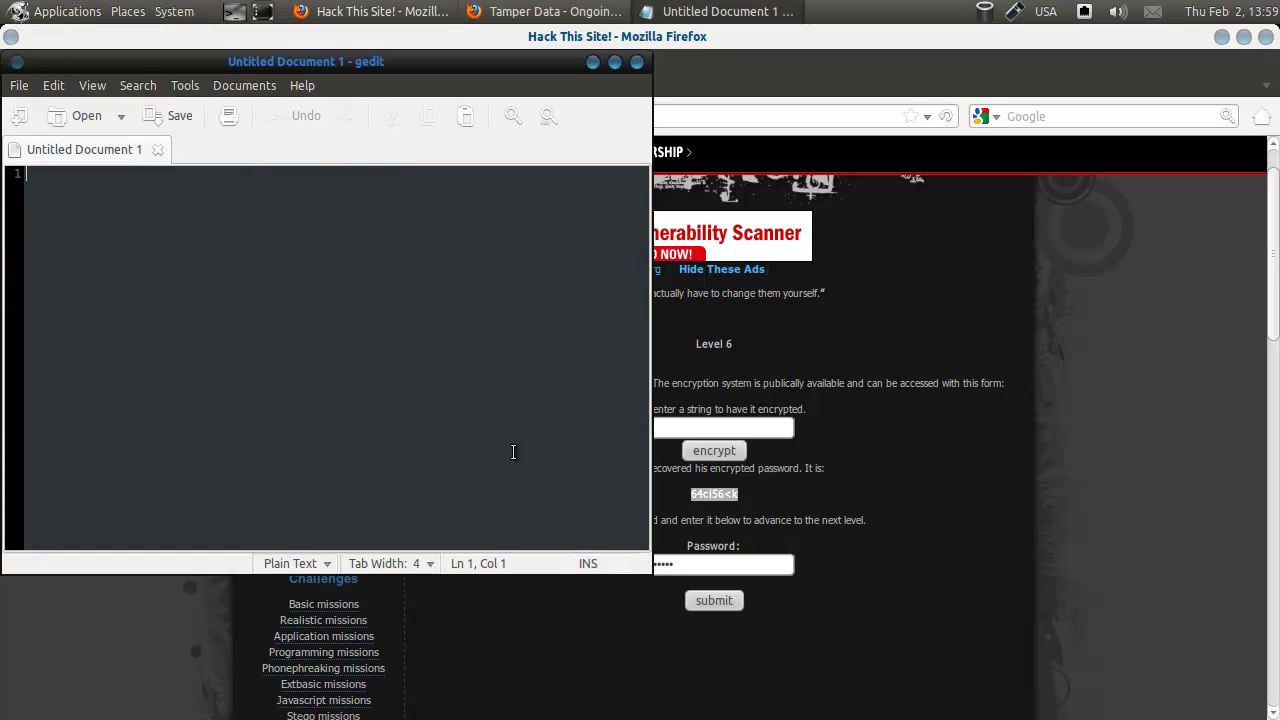
{"action": "right_click", "coordinate": [171, 277]}
{"action": "left_click", "coordinate": [241, 382]}
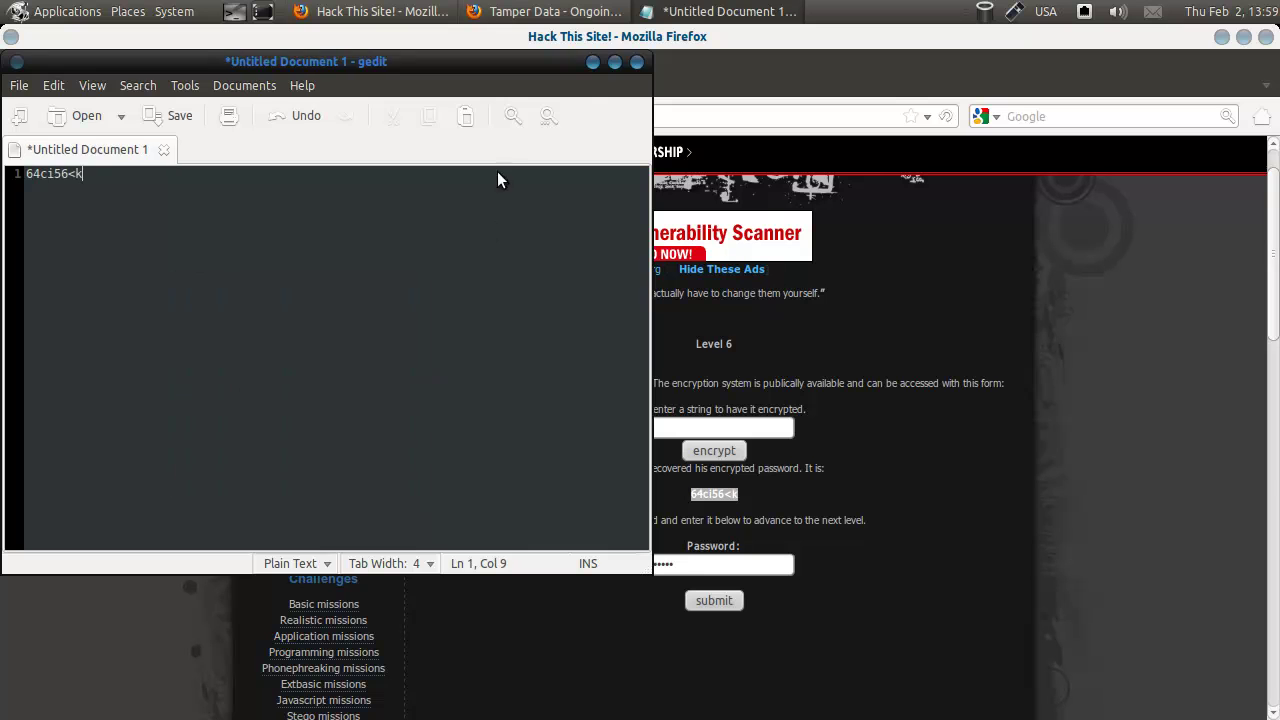
- Return to the Level 6 page in Firefox and encrypt the test string abcdefg
{"action": "left_click", "coordinate": [592, 62]}
{"action": "left_click", "coordinate": [656, 426]}
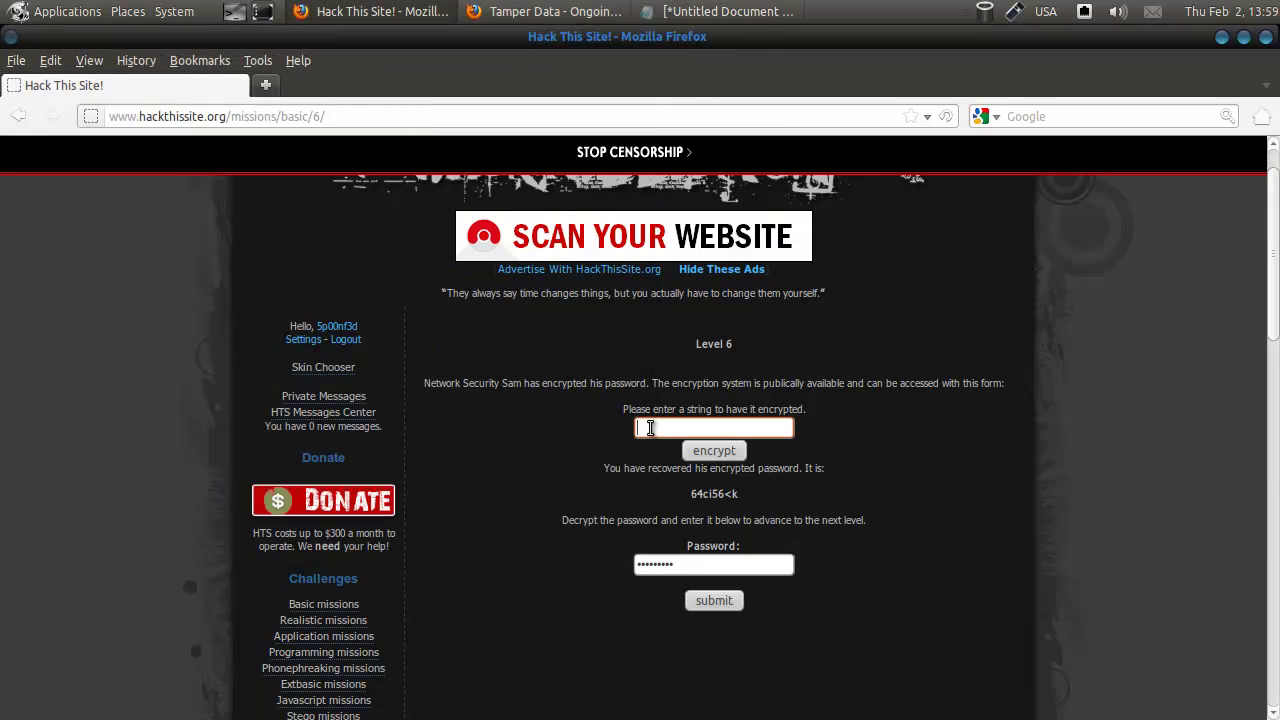
{"action": "type", "text": "abcdefg"}
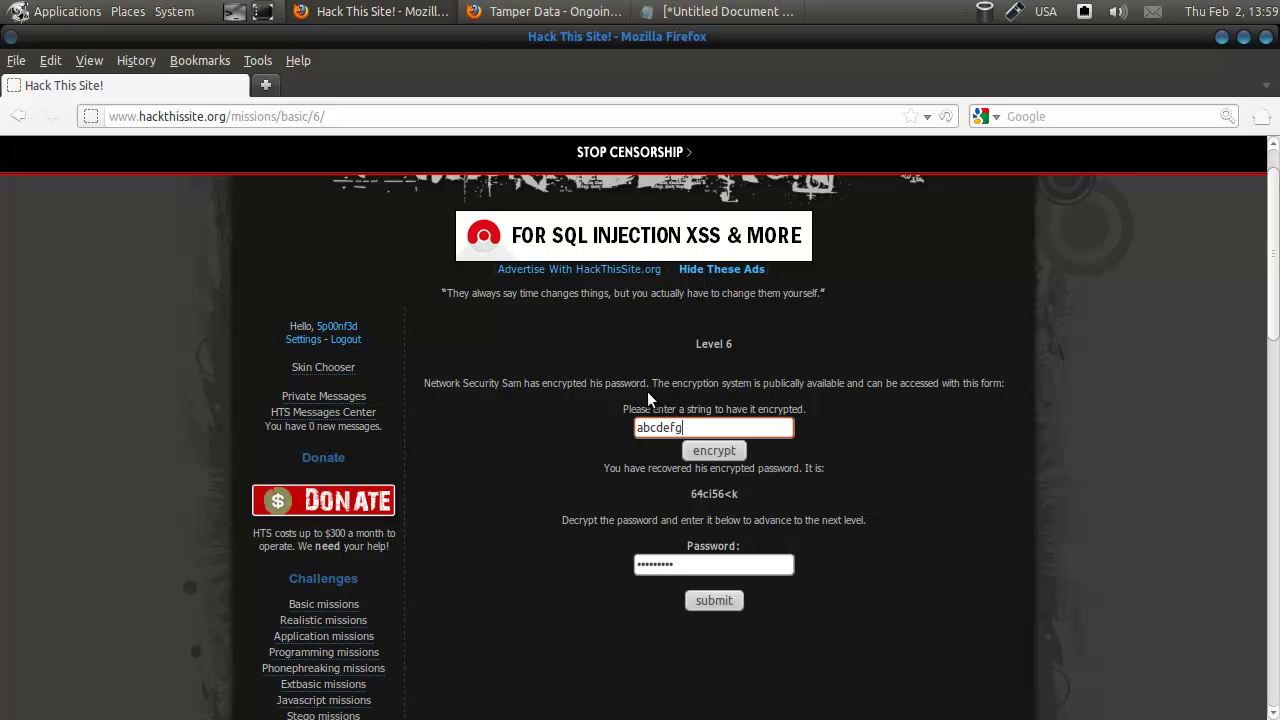
{"action": "left_click", "coordinate": [710, 451]}
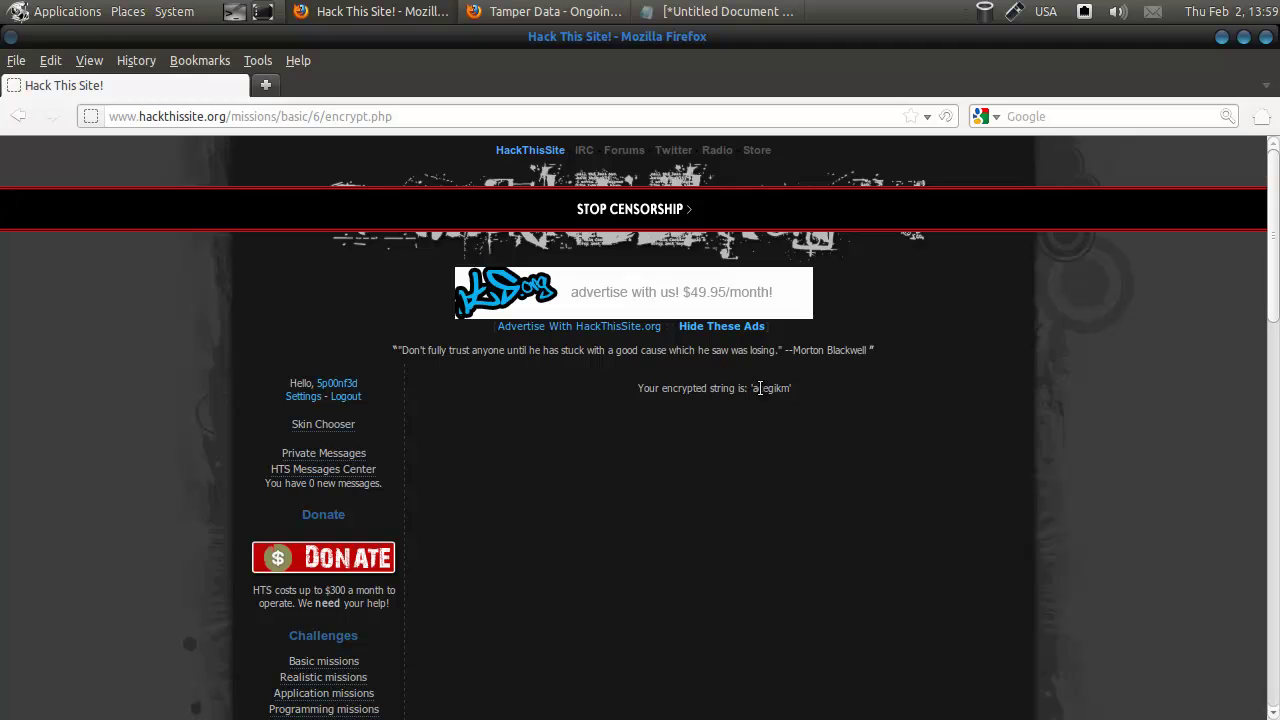
- Copy the encrypted output acegikm into the gedit document below the encrypted password, with the plaintext abcdefg on the line beneath it
{"action": "left_click_drag", "start_coordinate": [754, 389], "coordinate": [787, 390]}
{"action": "right_click", "coordinate": [774, 390]}
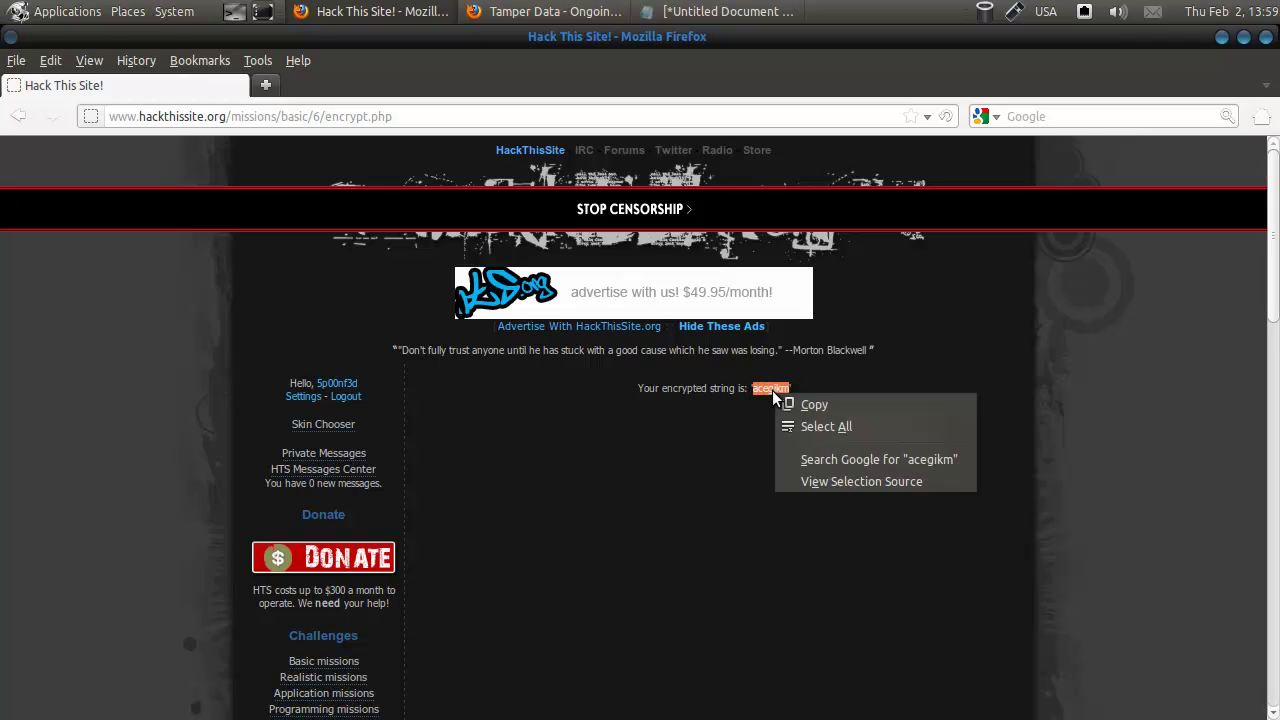
{"action": "left_click", "coordinate": [795, 406]}
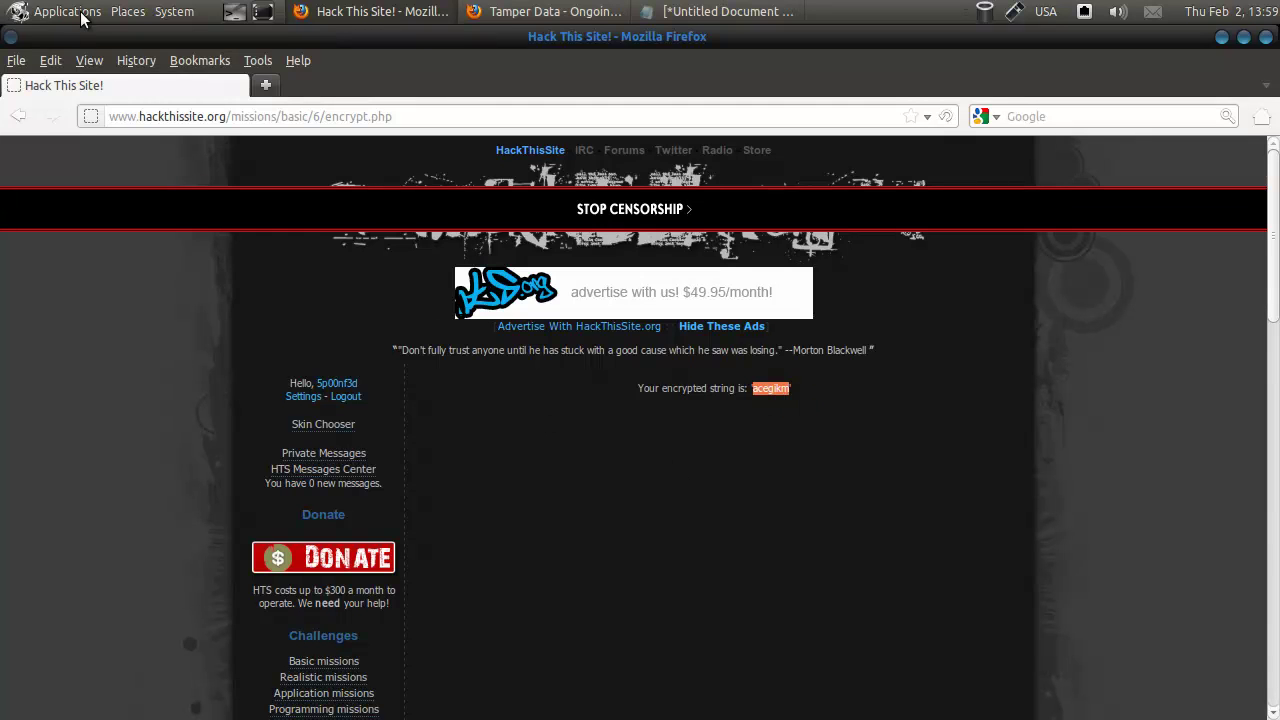
{"action": "left_click", "coordinate": [705, 12]}
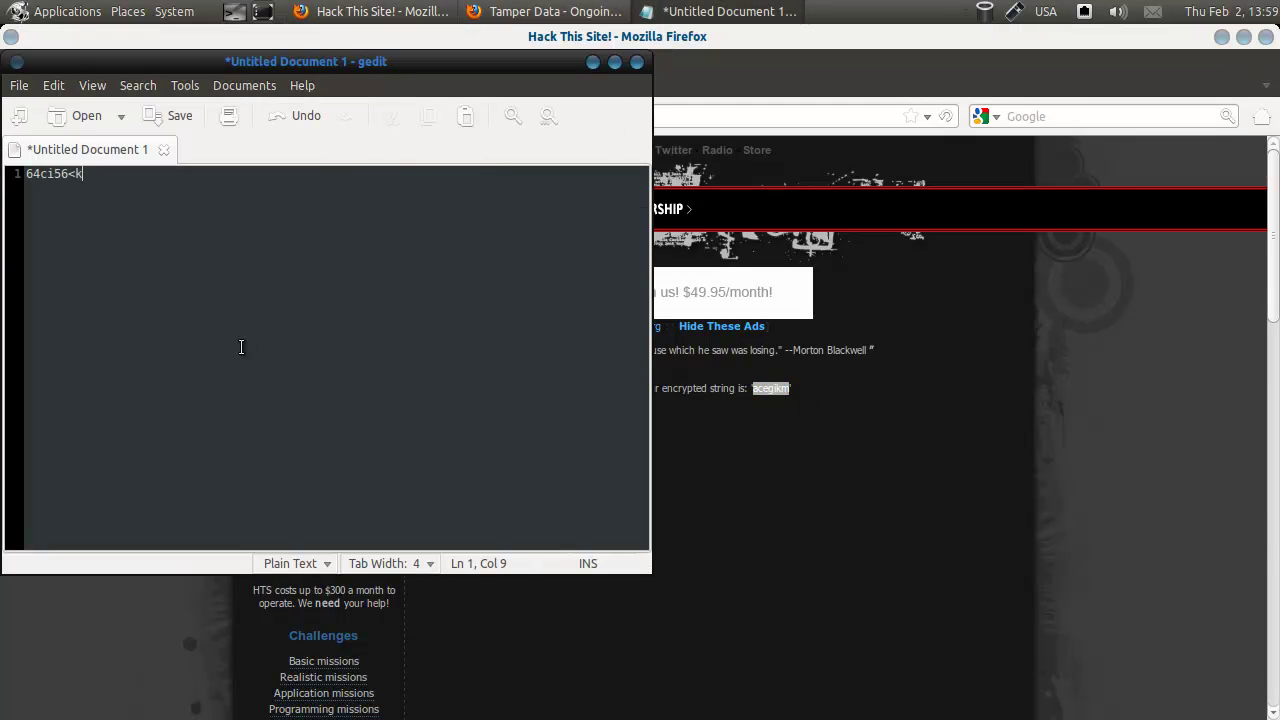
{"action": "key", "text": "Return"}
{"action": "key", "text": "Return"}
{"action": "key", "text": "Return"}
{"action": "key", "text": "ctrl+v"}
{"action": "key", "text": "Return"}
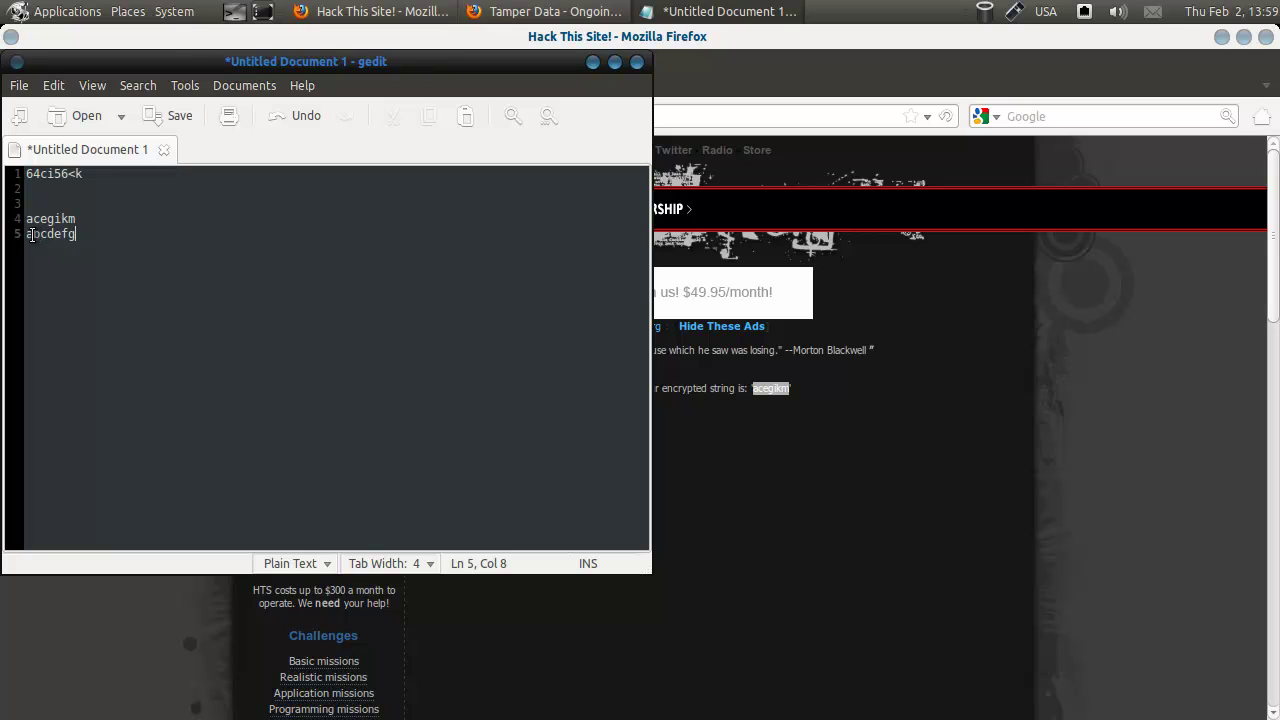
- Compare the sample plaintext with its ciphertext and insert an empty line directly below the encrypted password
{"action": "left_click_drag", "start_coordinate": [28, 234], "coordinate": [39, 234]}
{"action": "left_click", "coordinate": [31, 175]}
{"action": "left_click", "coordinate": [120, 178]}
{"action": "key", "text": "Return"}
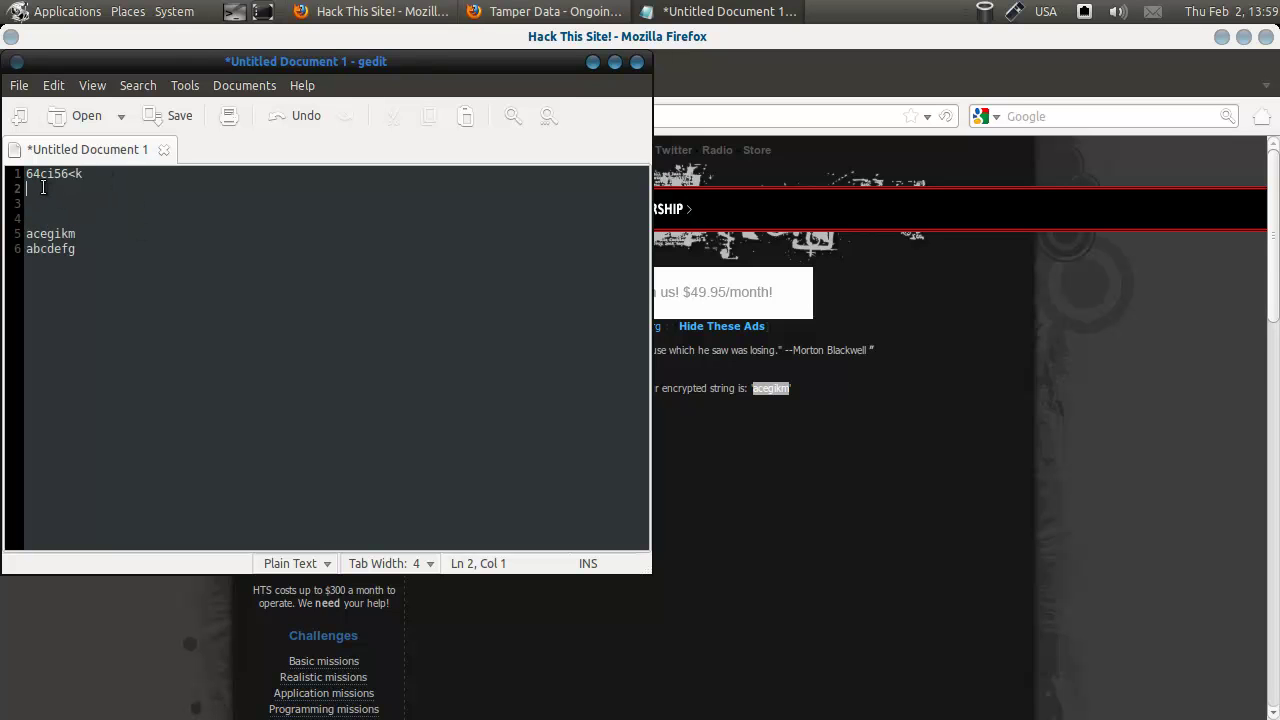
{"action": "left_click_drag", "start_coordinate": [75, 174], "coordinate": [68, 174]}
{"action": "left_click", "coordinate": [28, 189]}
- Minimize the text document and close the Tamper Data window
{"action": "left_click", "coordinate": [720, 11]}
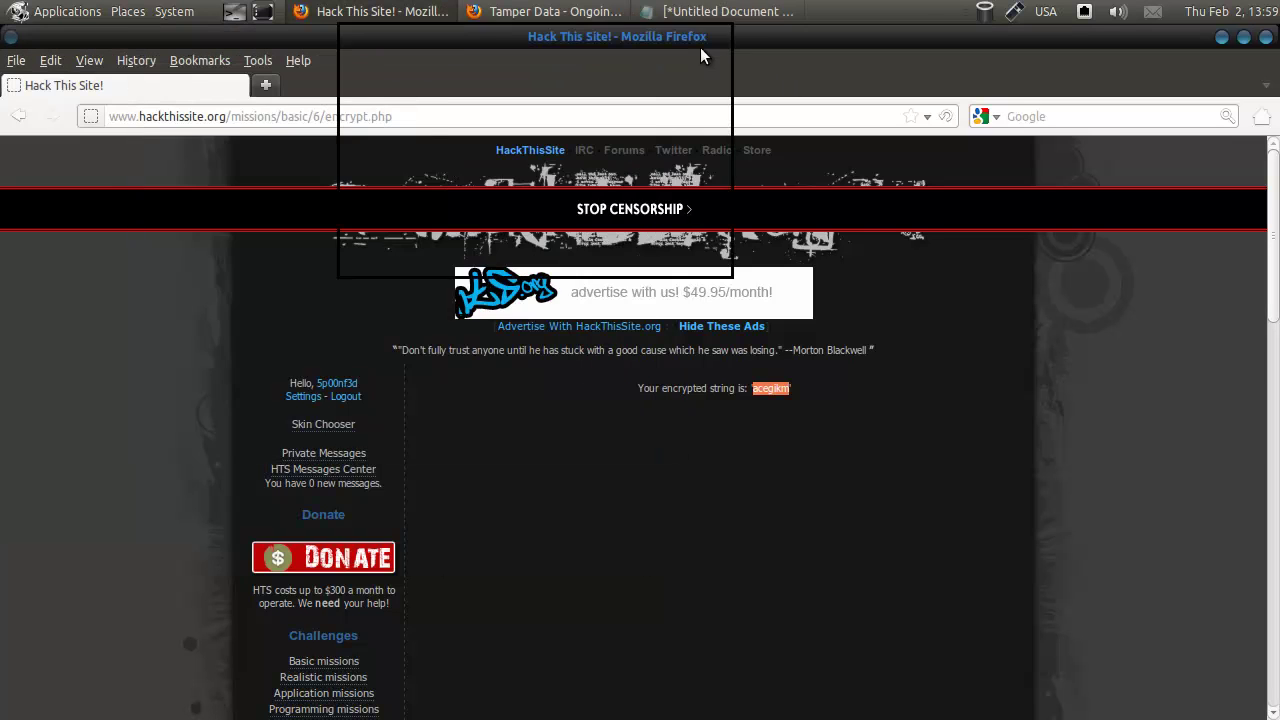
{"action": "left_click", "coordinate": [559, 11]}
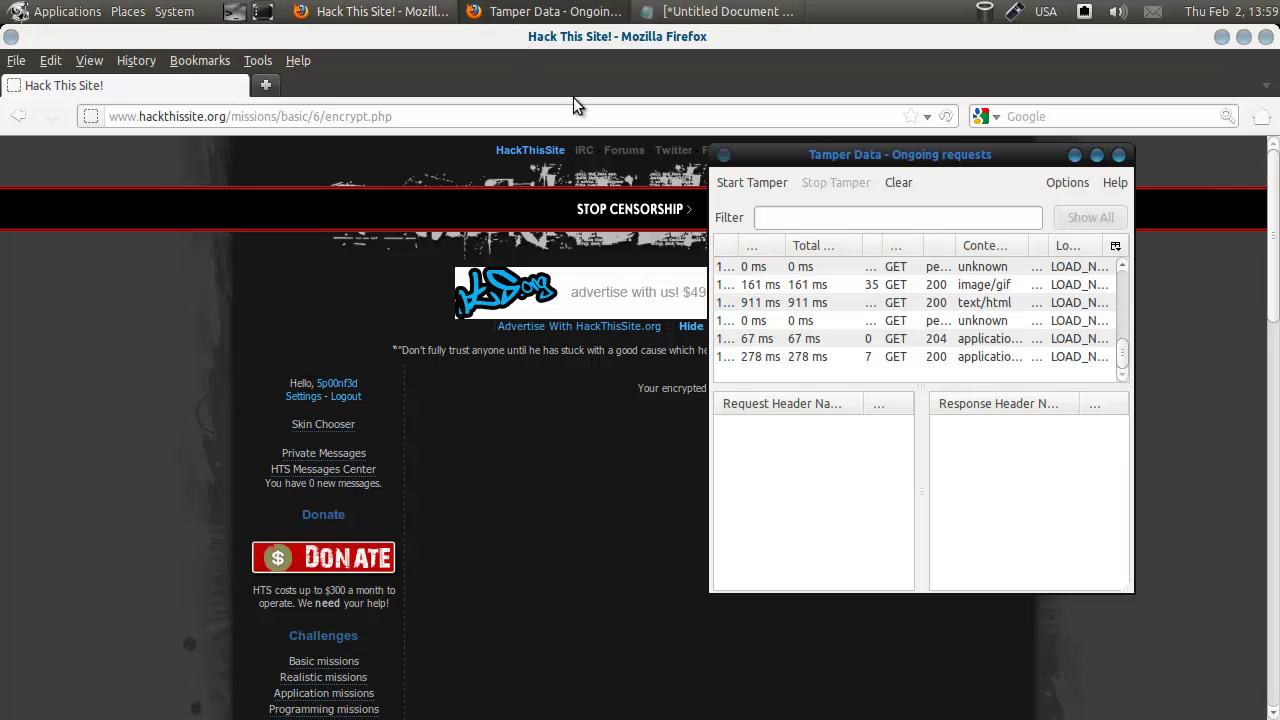
{"action": "left_click", "coordinate": [1117, 156]}
- Search the web for "ascii table" in a new tab and bring up the character chart on asciitable.com
{"action": "left_click", "coordinate": [266, 85]}
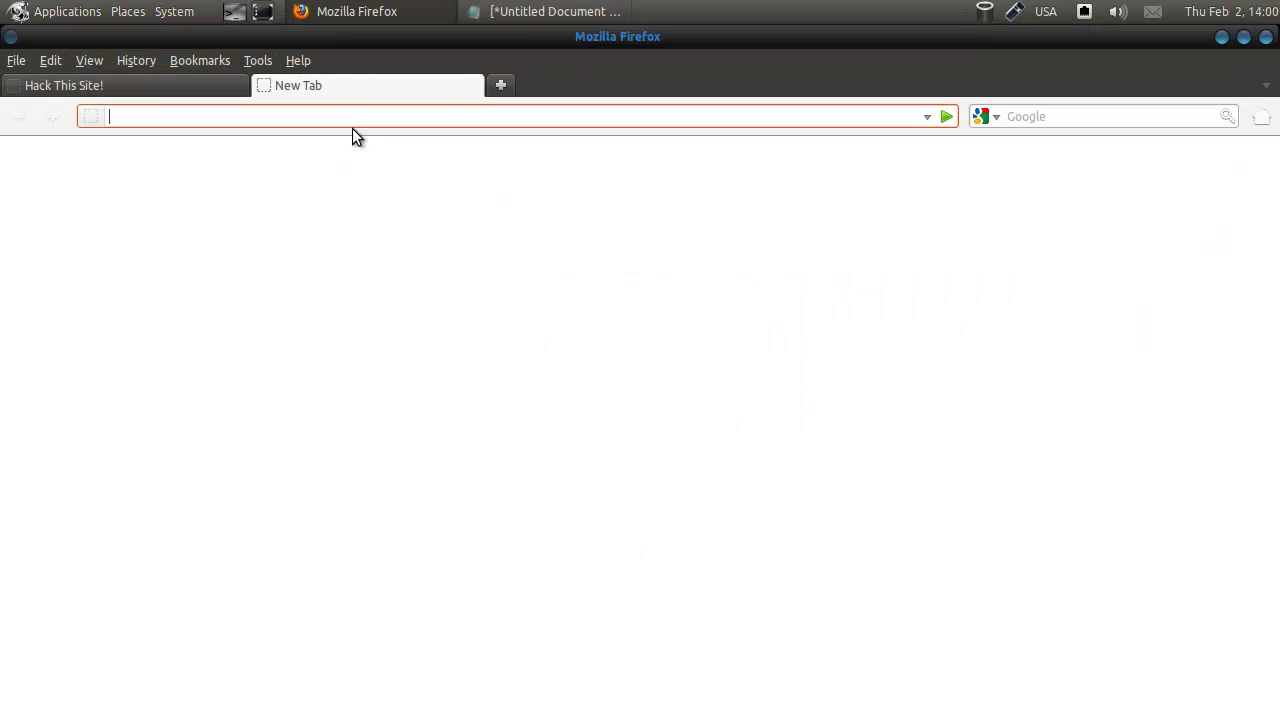
{"action": "type", "text": "asc"}
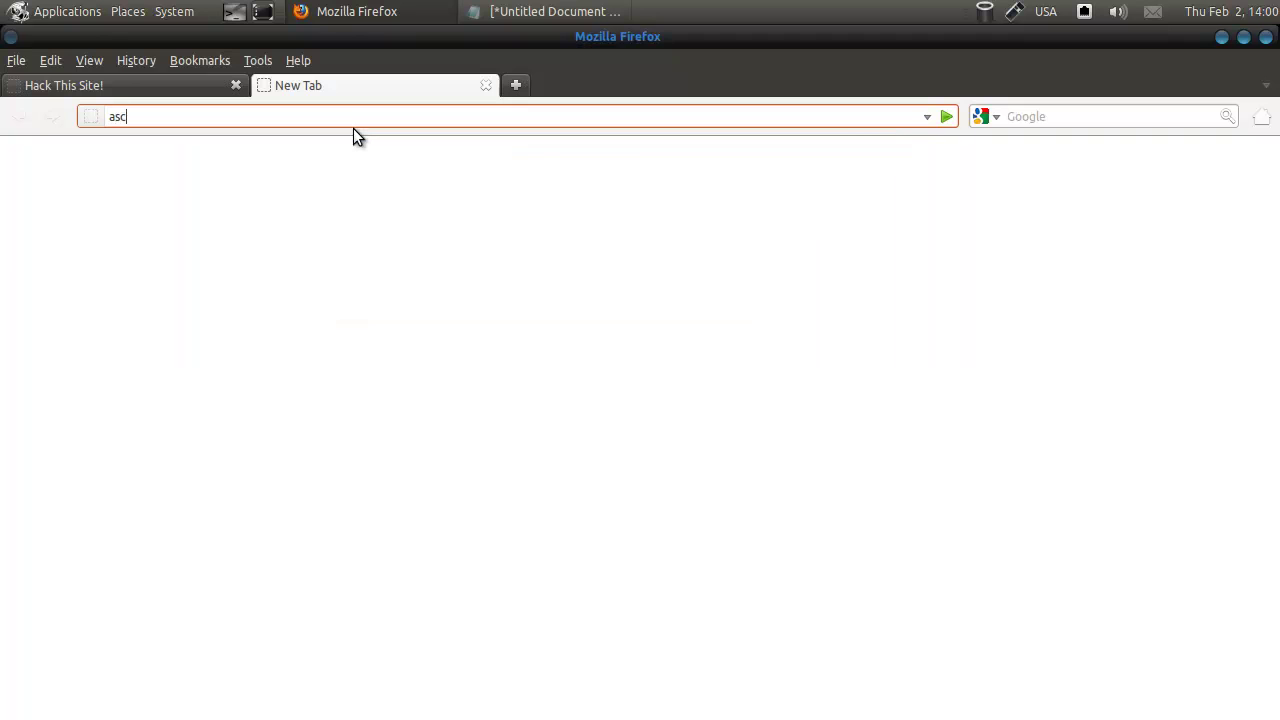
{"action": "type", "text": "ii table"}
{"action": "key", "text": "Return"}
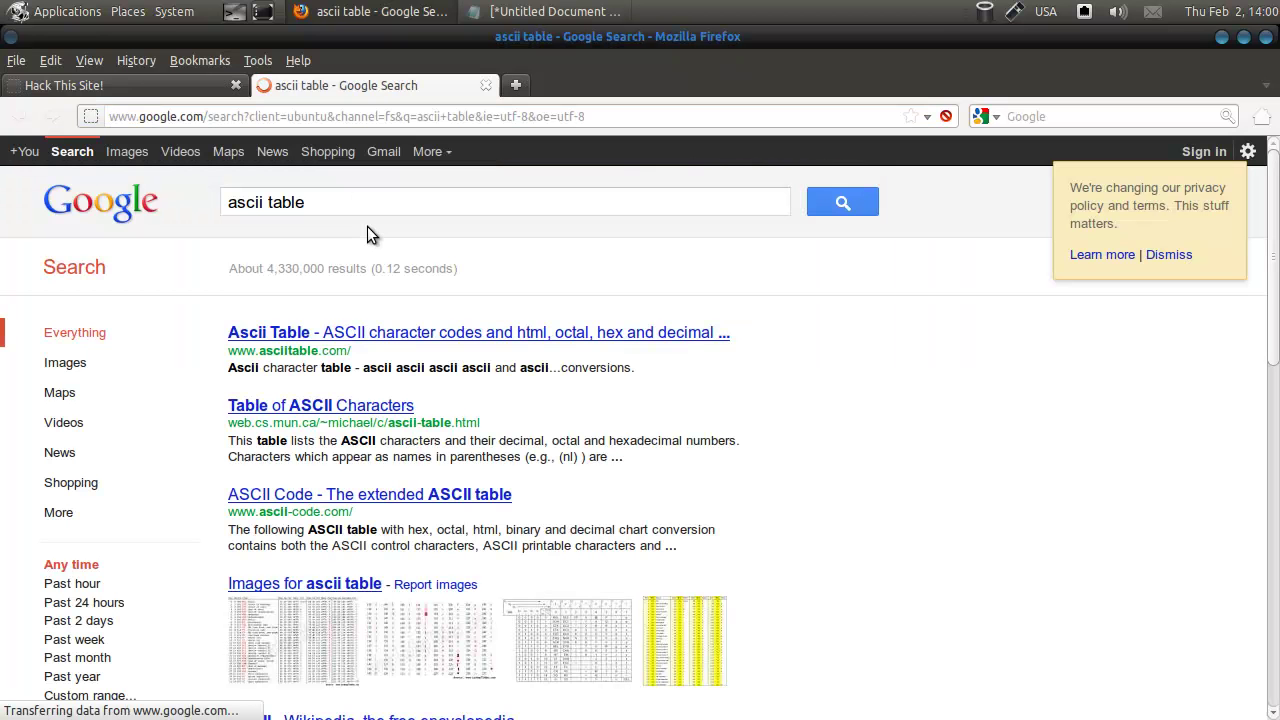
{"action": "left_click", "coordinate": [348, 333]}
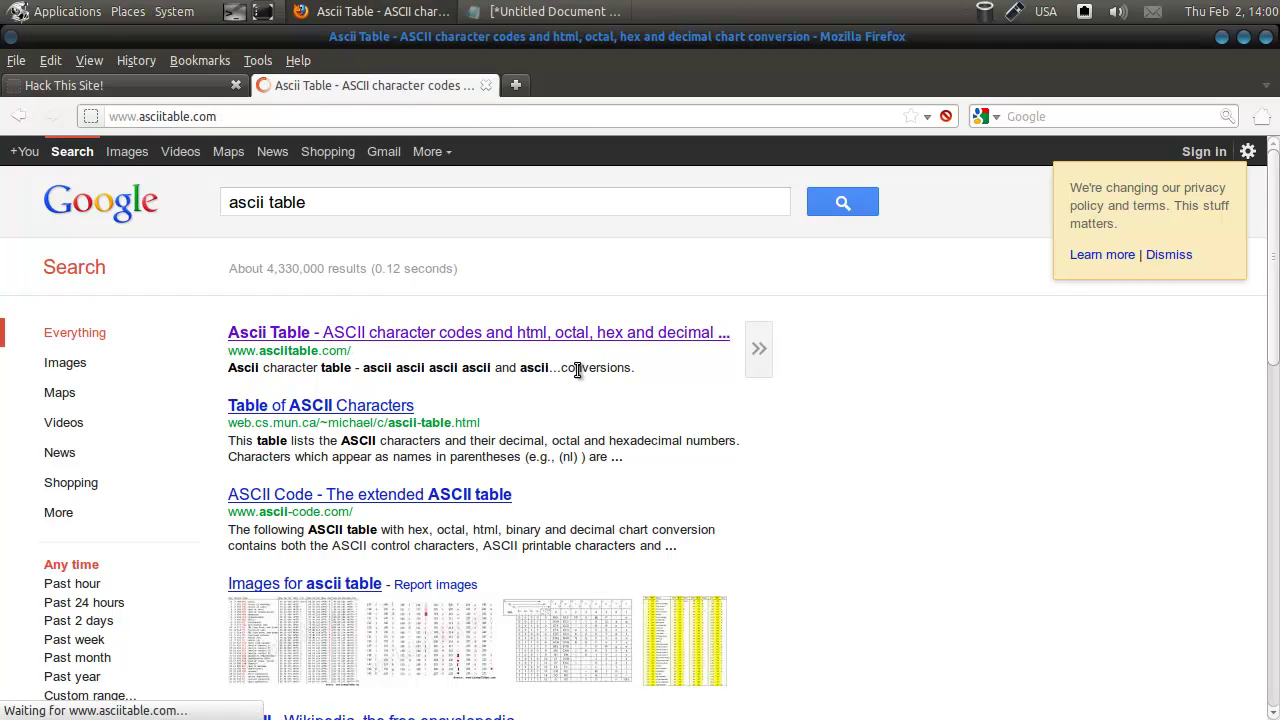
{"action": "scroll", "coordinate": [500, 450], "scroll_direction": "down", "scroll_amount": 6}
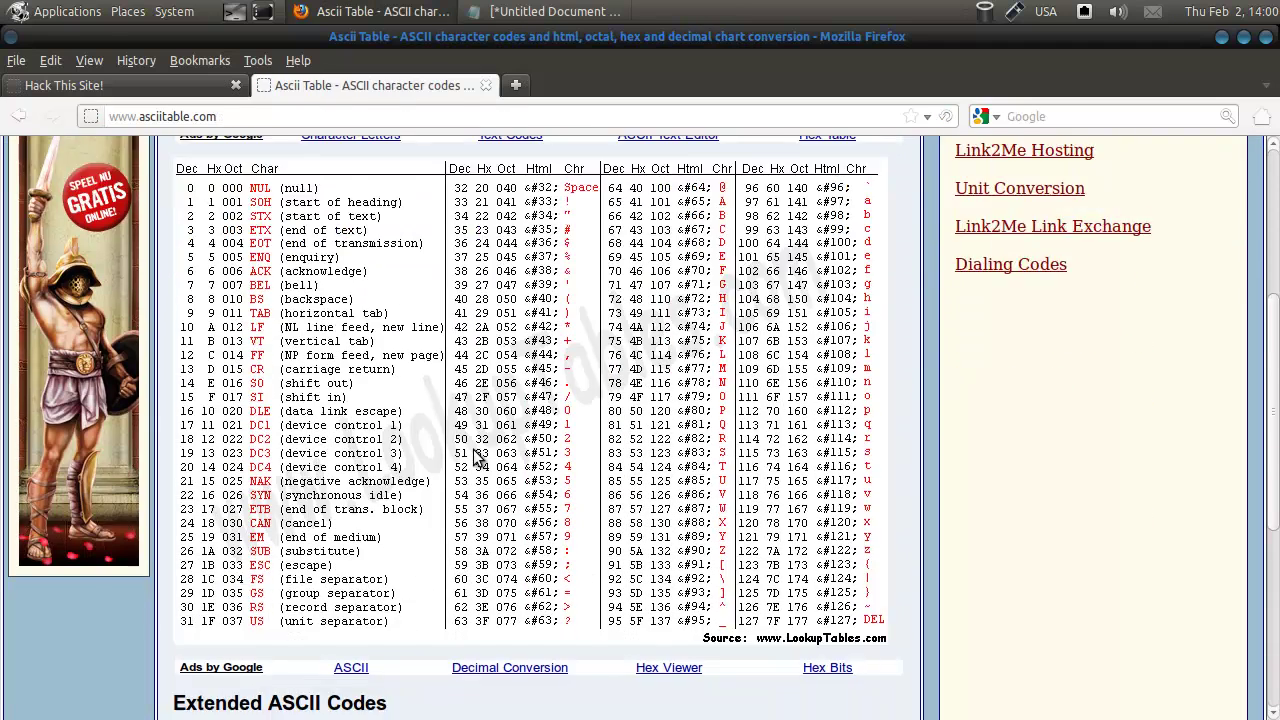
{"action": "scroll", "coordinate": [434, 432], "scroll_direction": "up", "scroll_amount": 1}
{"action": "scroll", "coordinate": [434, 432], "scroll_direction": "down", "scroll_amount": 1}
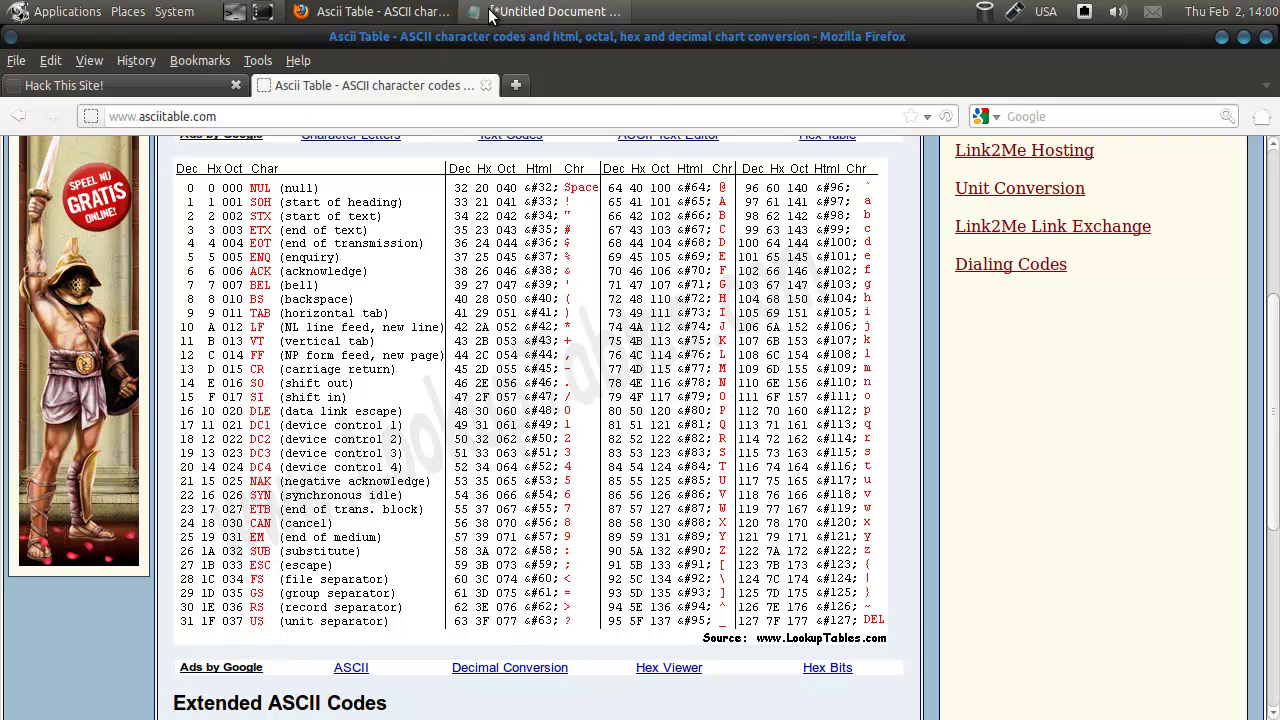
- Place the gedit document over the ASCII table page and enter the first four characters of the decrypted password on line 2
{"action": "left_click", "coordinate": [555, 11]}
{"action": "left_click_drag", "start_coordinate": [286, 57], "coordinate": [872, 126]}
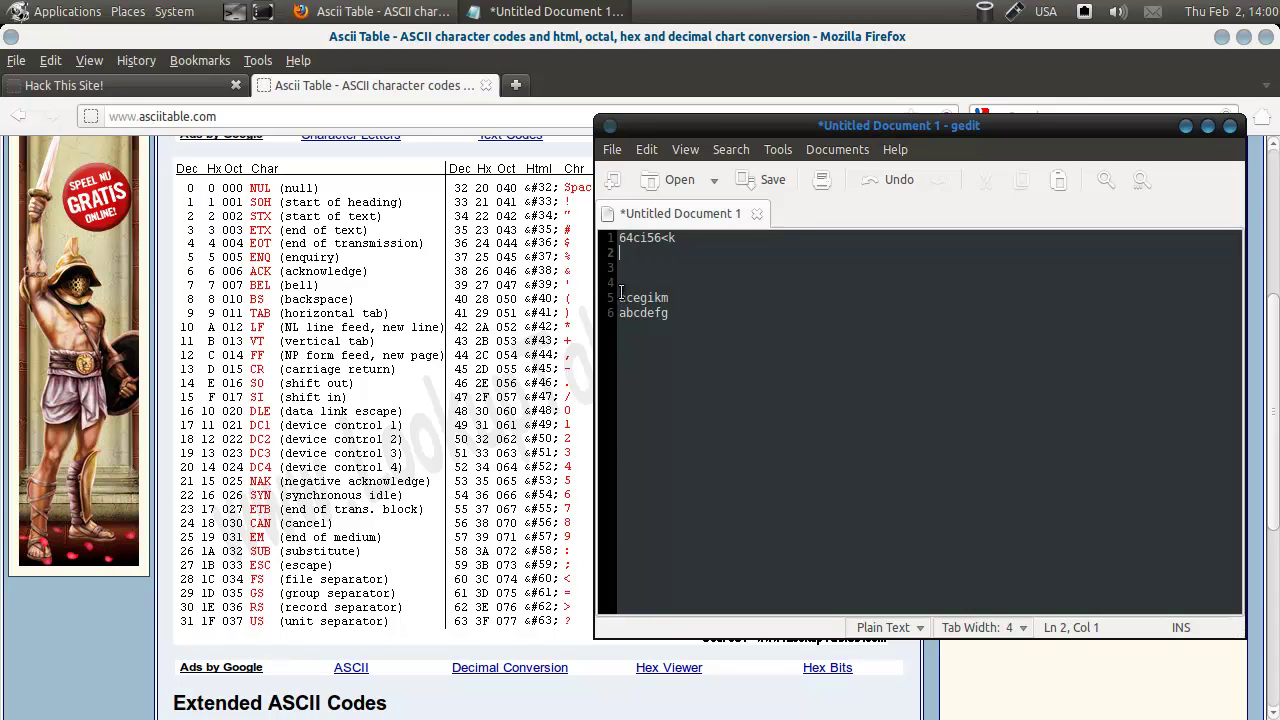
{"action": "type", "text": "63"}
{"action": "left_click_drag", "start_coordinate": [773, 126], "coordinate": [372, 133]}
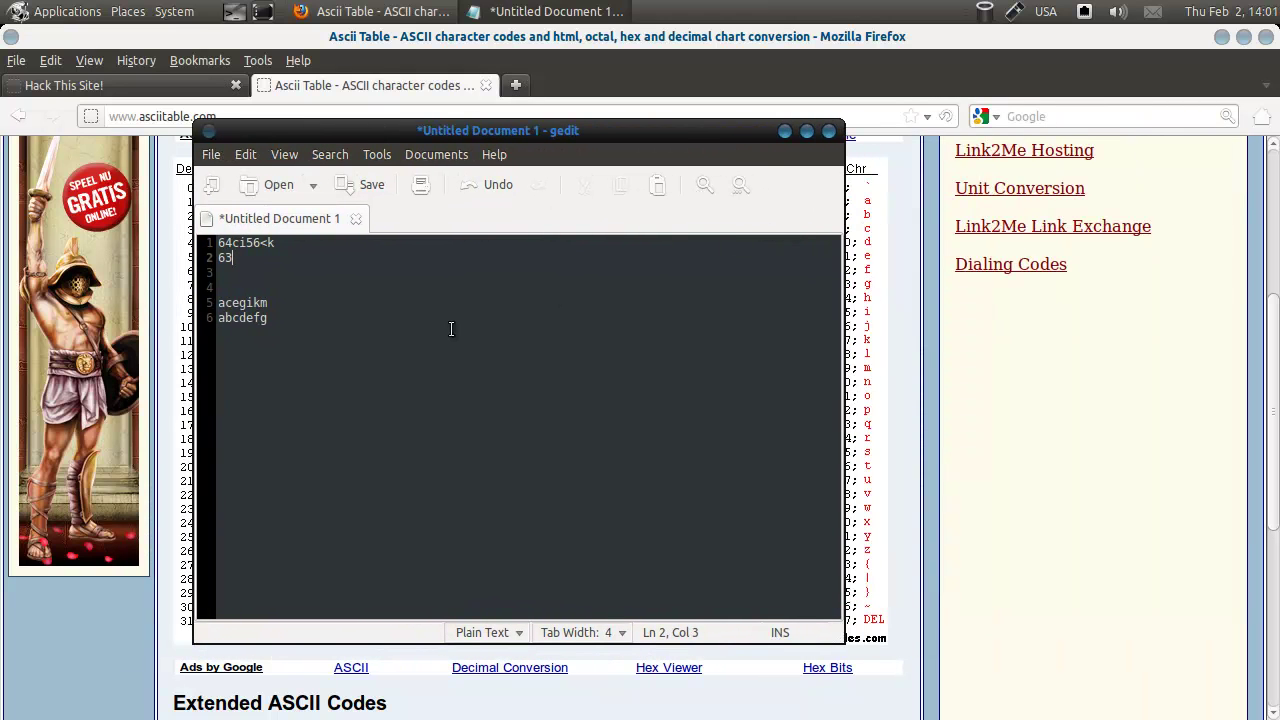
{"action": "type", "text": "a"}
{"action": "type", "text": "f"}
- Complete the decrypted password on line 2 by decoding the remaining characters against the ASCII table
{"action": "left_click_drag", "start_coordinate": [403, 130], "coordinate": [813, 124]}
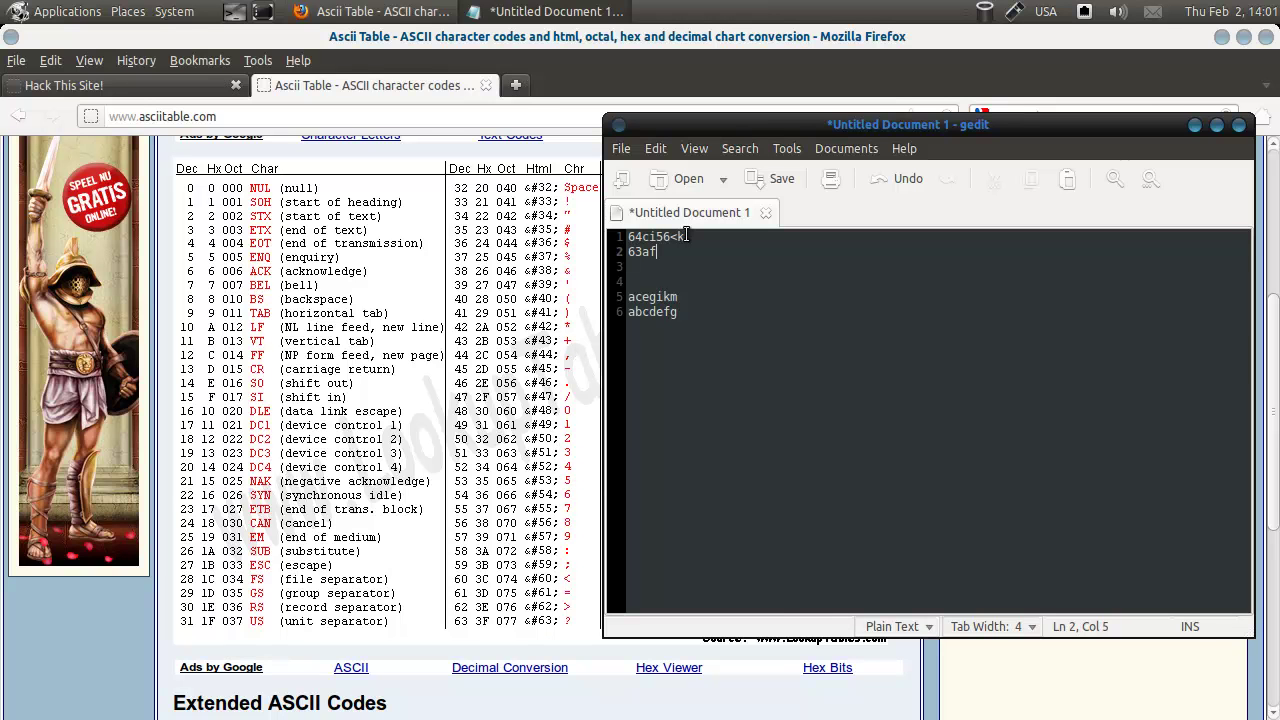
{"action": "type", "text": "1"}
{"action": "type", "text": "16"}
{"action": "left_click_drag", "start_coordinate": [830, 124], "coordinate": [490, 143]}
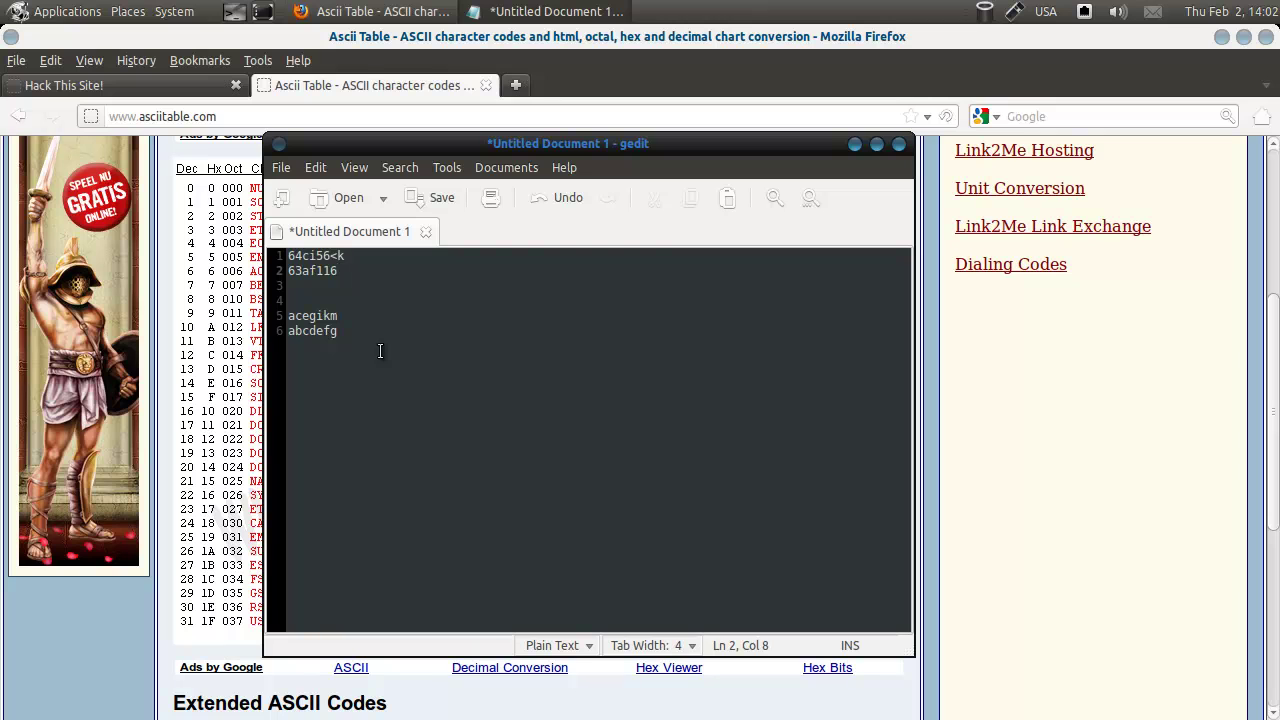
- Copy the decrypted password, submit it in the Level 6 password field and dismiss the browser's offer to remember it
{"action": "left_click_drag", "start_coordinate": [355, 266], "coordinate": [283, 274]}
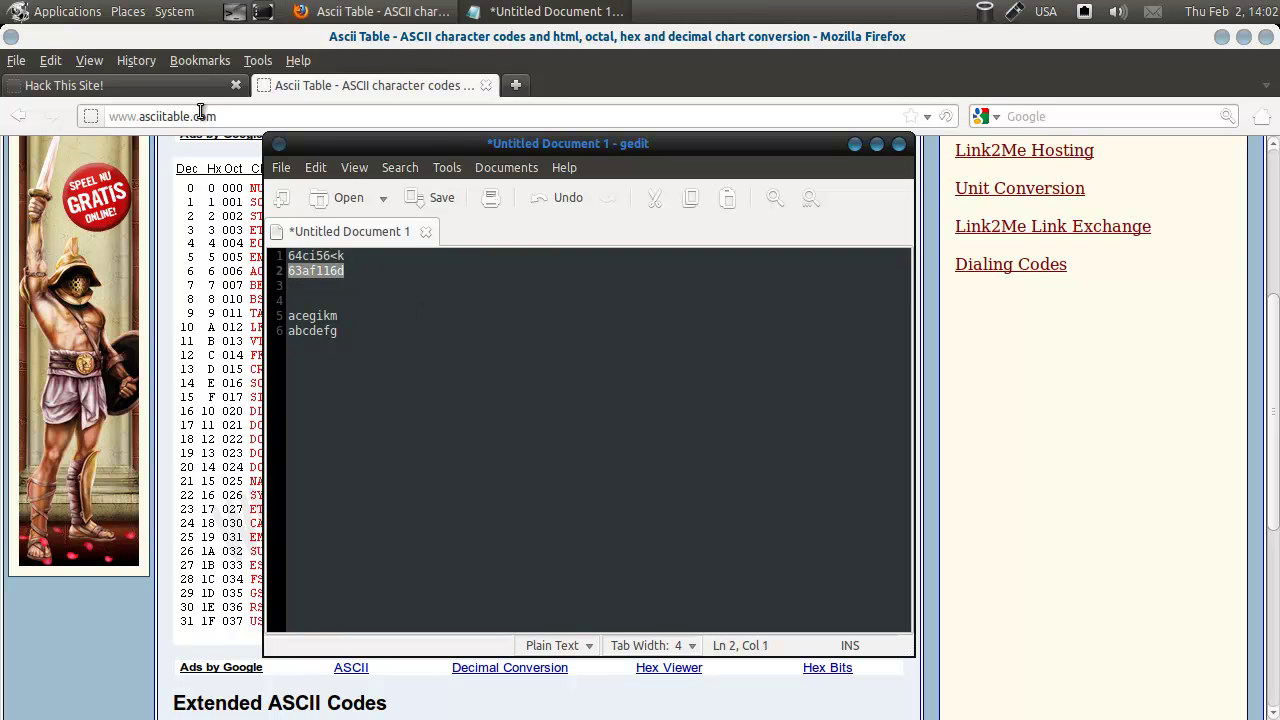
{"action": "left_click", "coordinate": [148, 87]}
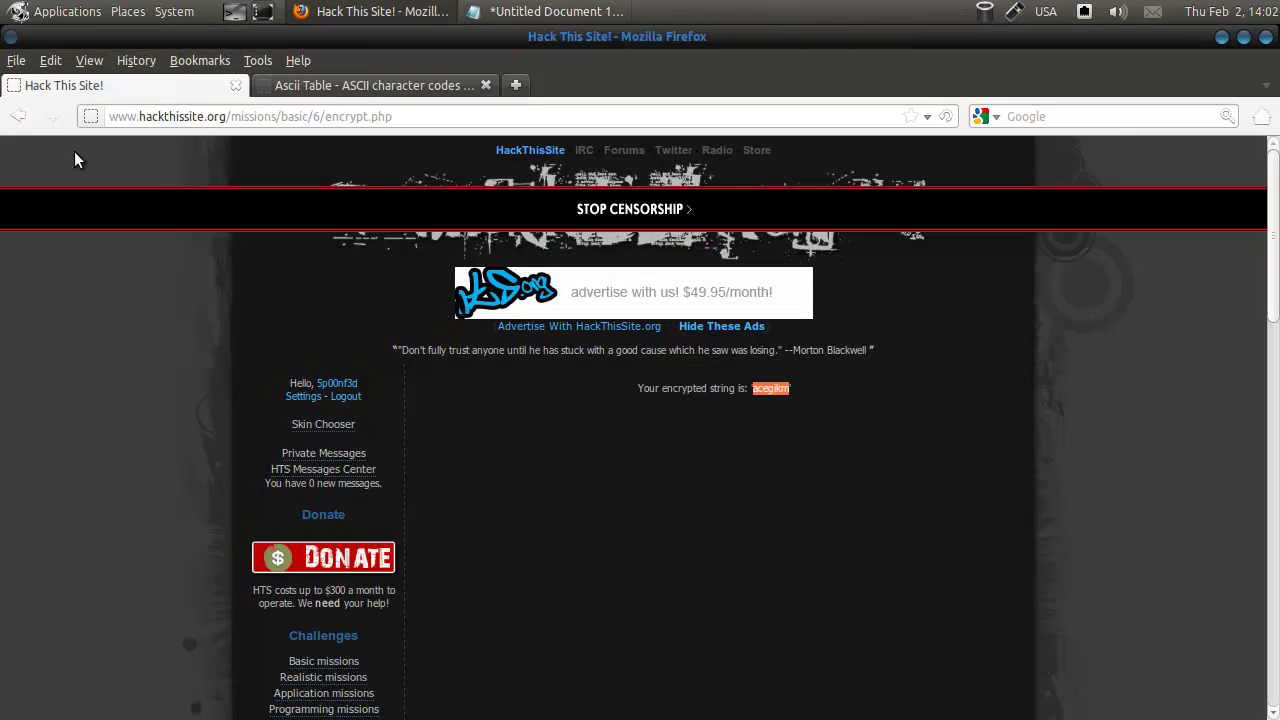
{"action": "left_click", "coordinate": [18, 116]}
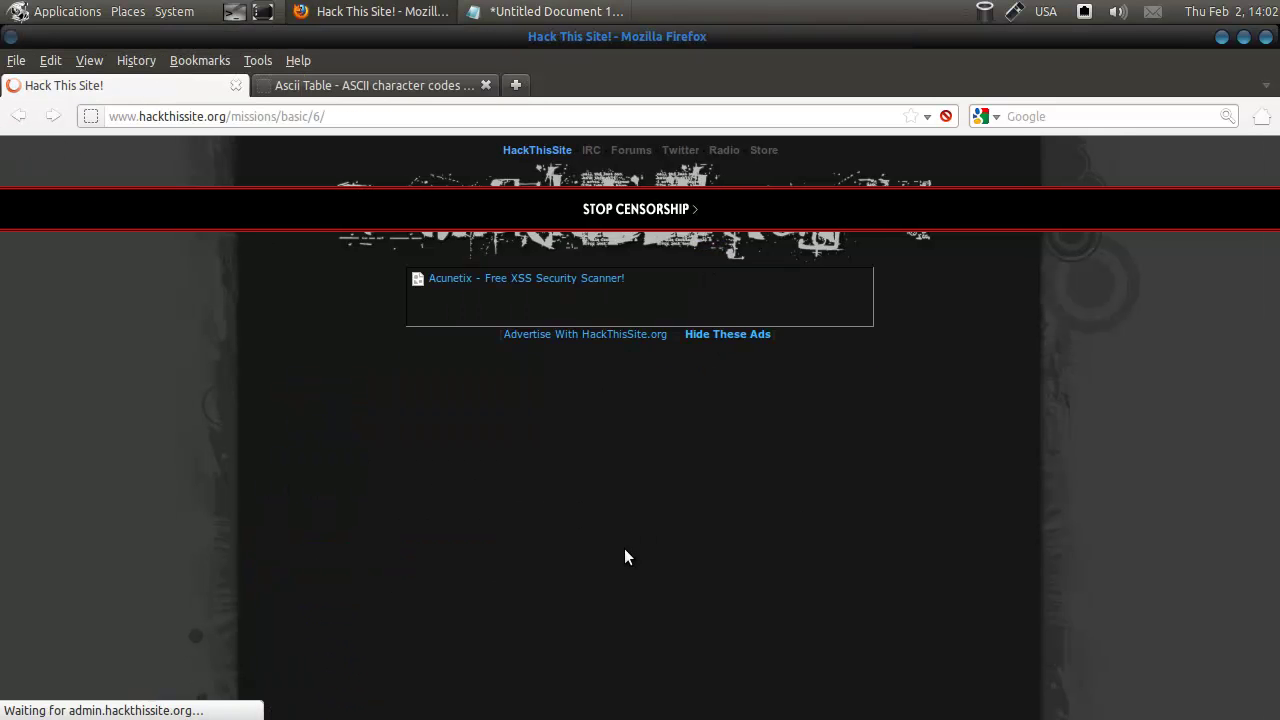
{"action": "left_click", "coordinate": [716, 608]}
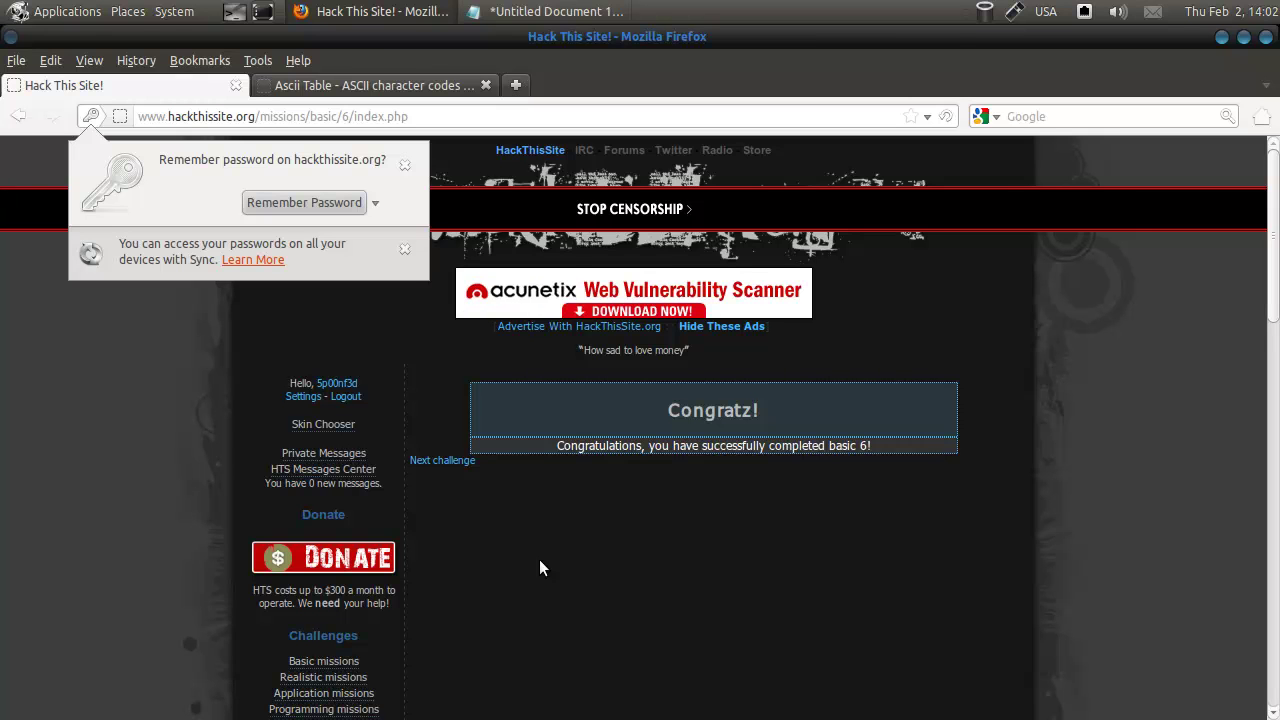
{"action": "left_click", "coordinate": [22, 116]}
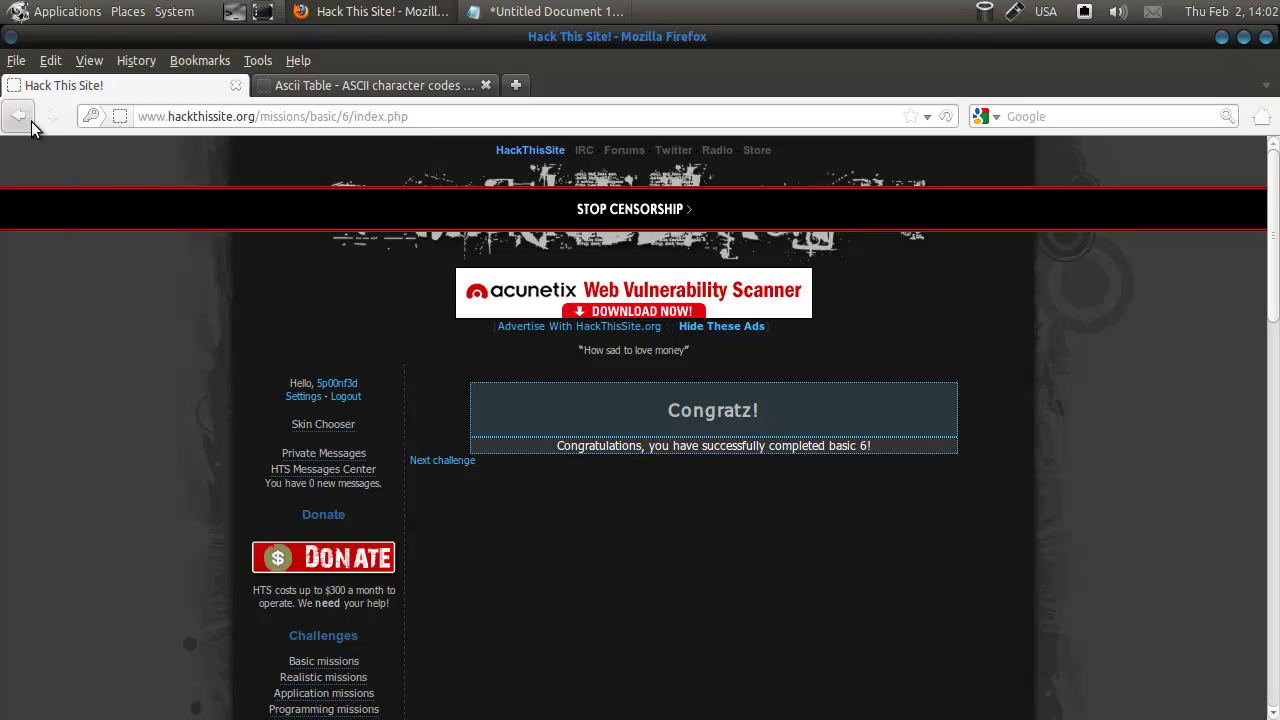
- Return to the Level 6 mission page and examine the encryption and password forms in its HTML source, closing the source window when done
{"action": "left_click", "coordinate": [14, 117]}
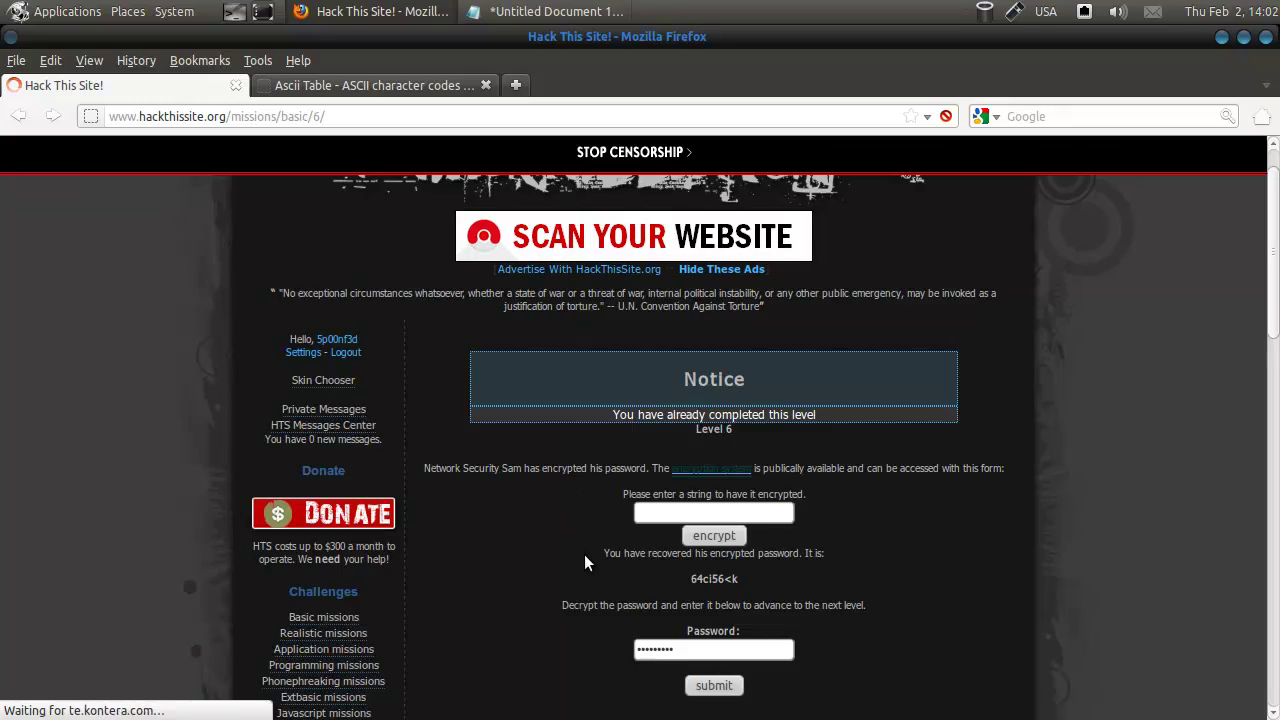
{"action": "key", "text": "ctrl+u"}
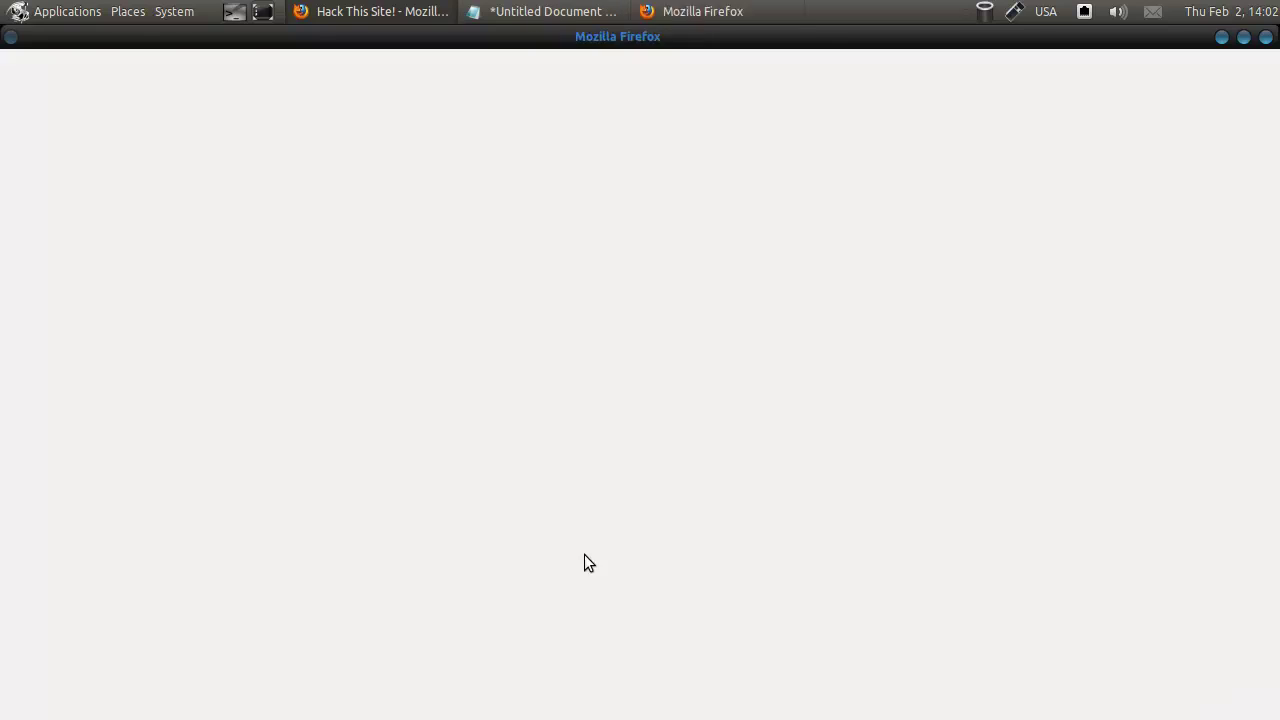
{"action": "scroll", "coordinate": [580, 555], "scroll_direction": "down", "scroll_amount": 7}
{"action": "scroll", "coordinate": [578, 561], "scroll_direction": "down", "scroll_amount": 20}
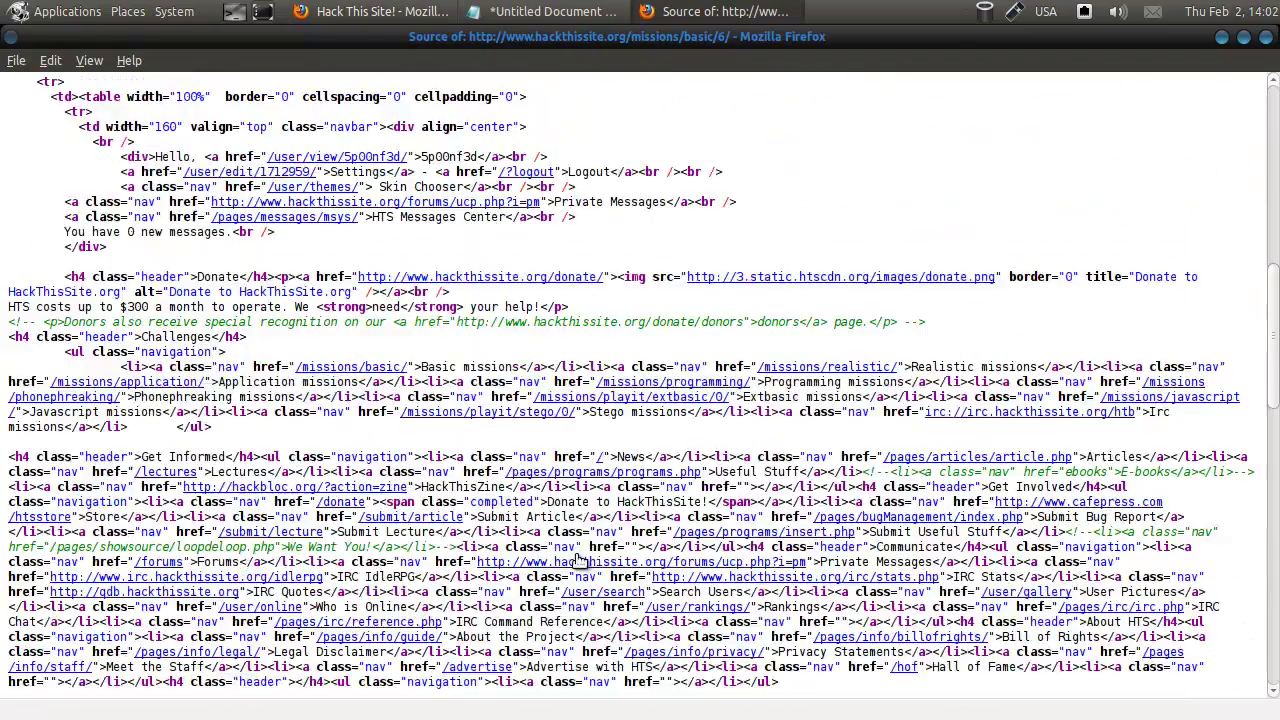
{"action": "scroll", "coordinate": [577, 562], "scroll_direction": "down", "scroll_amount": 9}
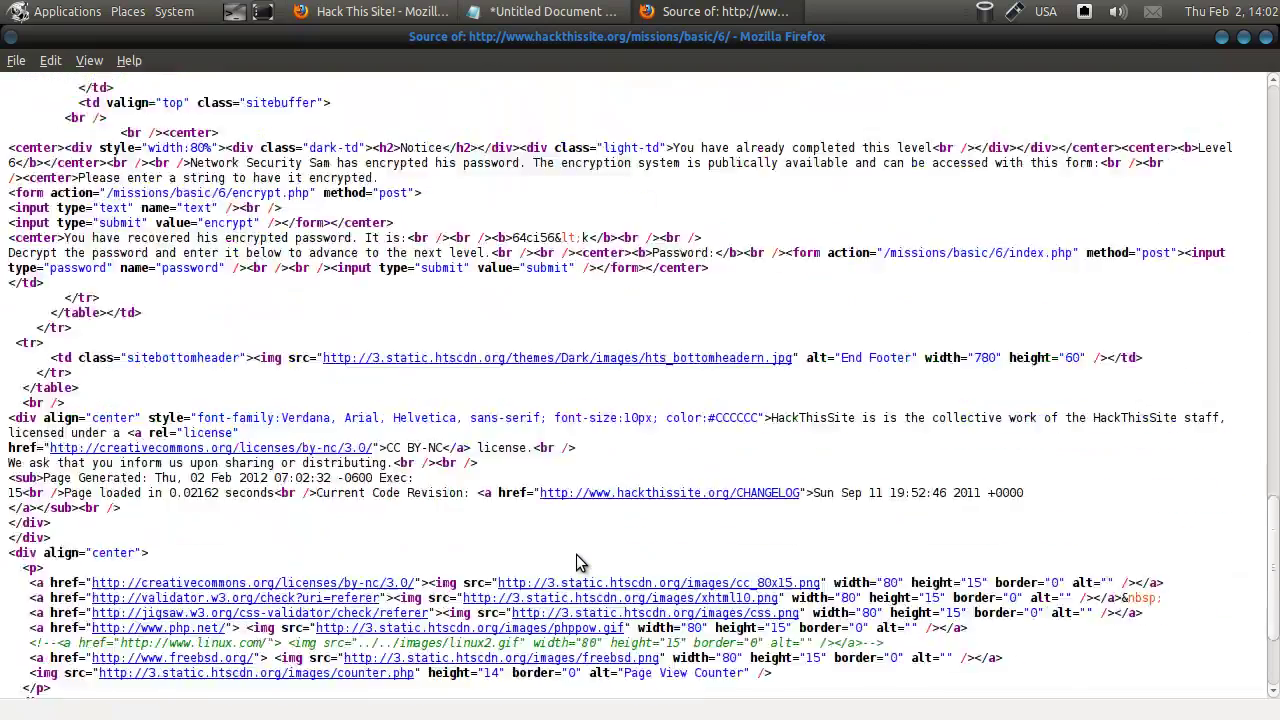
{"action": "scroll", "coordinate": [572, 563], "scroll_direction": "up", "scroll_amount": 7}
{"action": "scroll", "coordinate": [537, 588], "scroll_direction": "down", "scroll_amount": 5}
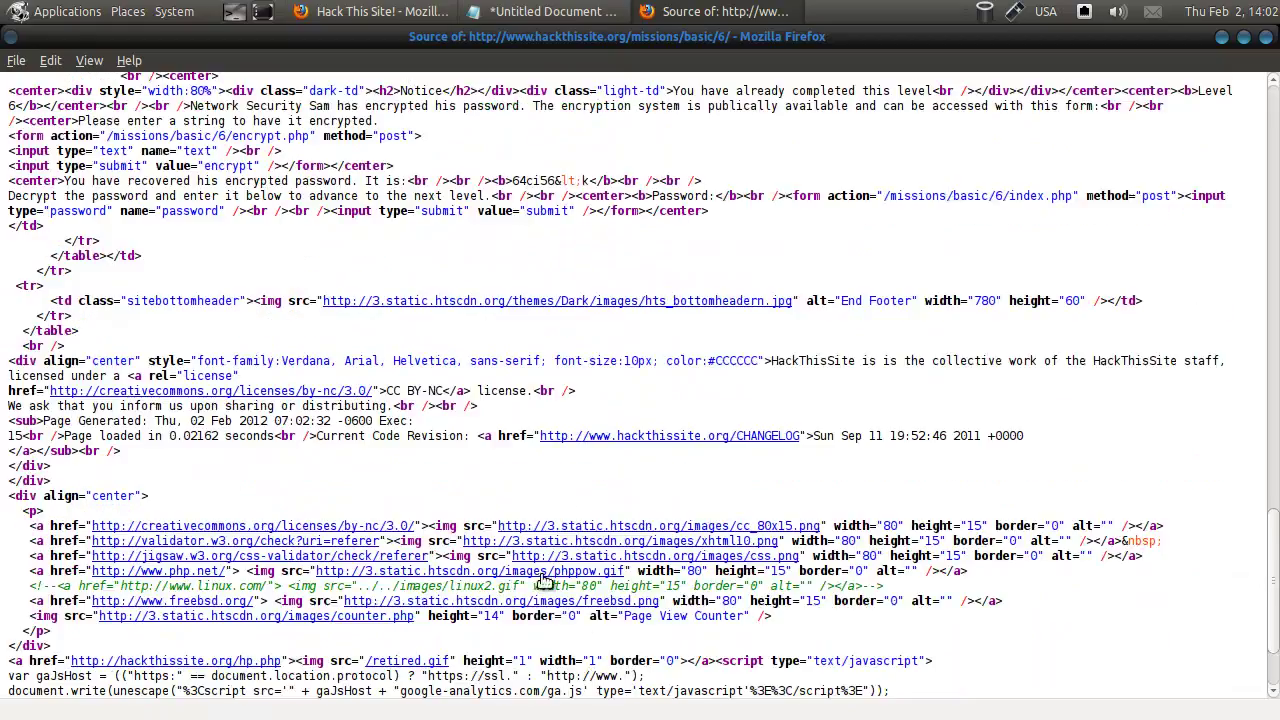
{"action": "scroll", "coordinate": [535, 575], "scroll_direction": "up", "scroll_amount": 7}
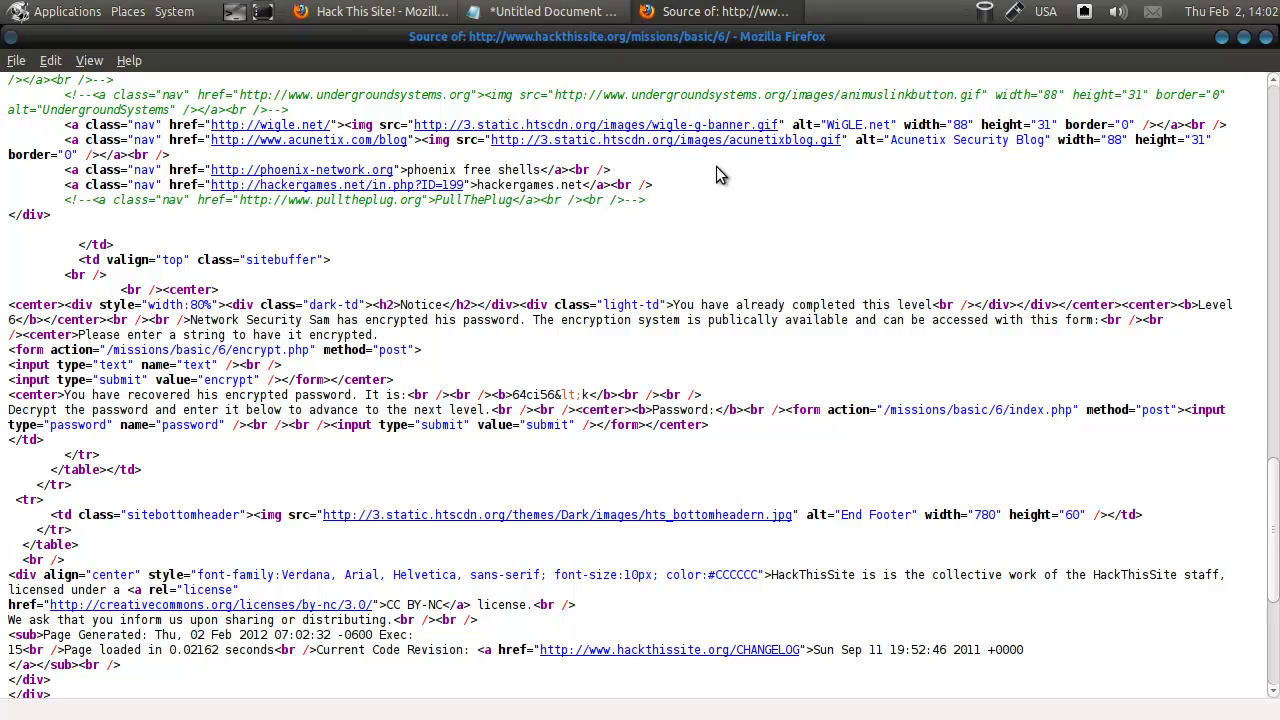
{"action": "left_click", "coordinate": [1266, 37]}
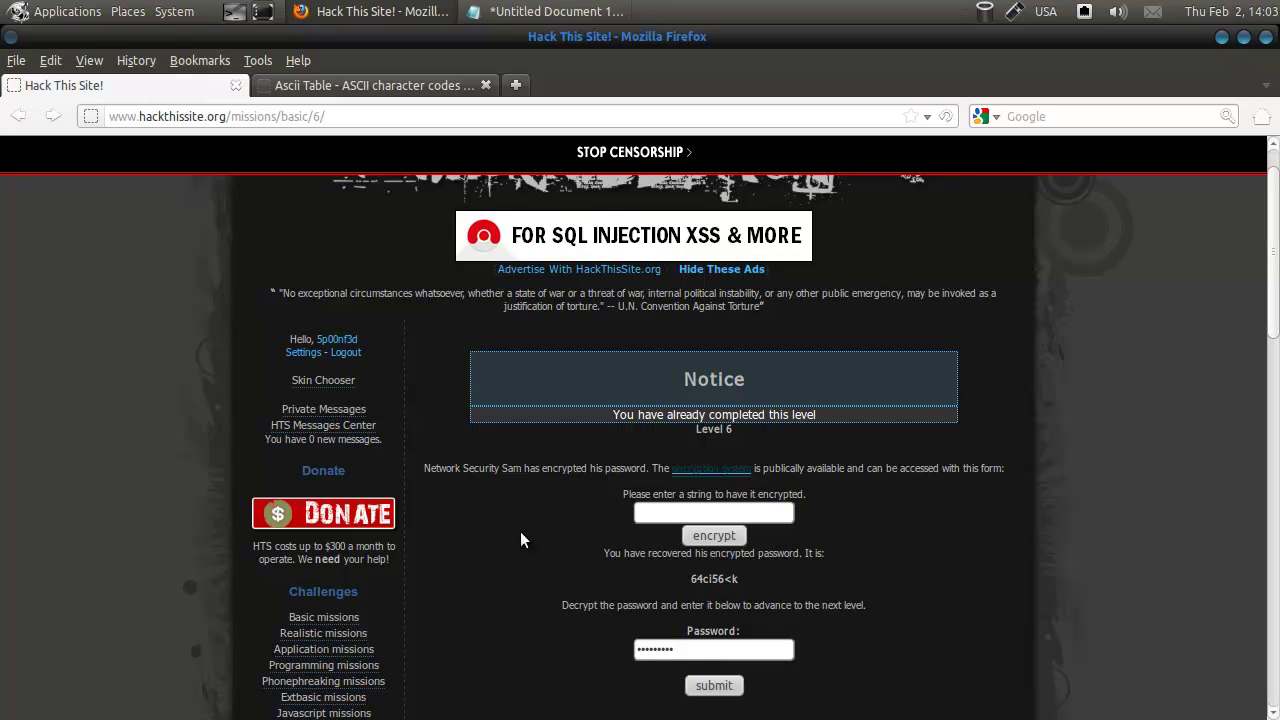
- Close the ASCII table page, revisit the test string abcdefg in the gedit notes, and close that document without saving
{"action": "left_click", "coordinate": [363, 88]}
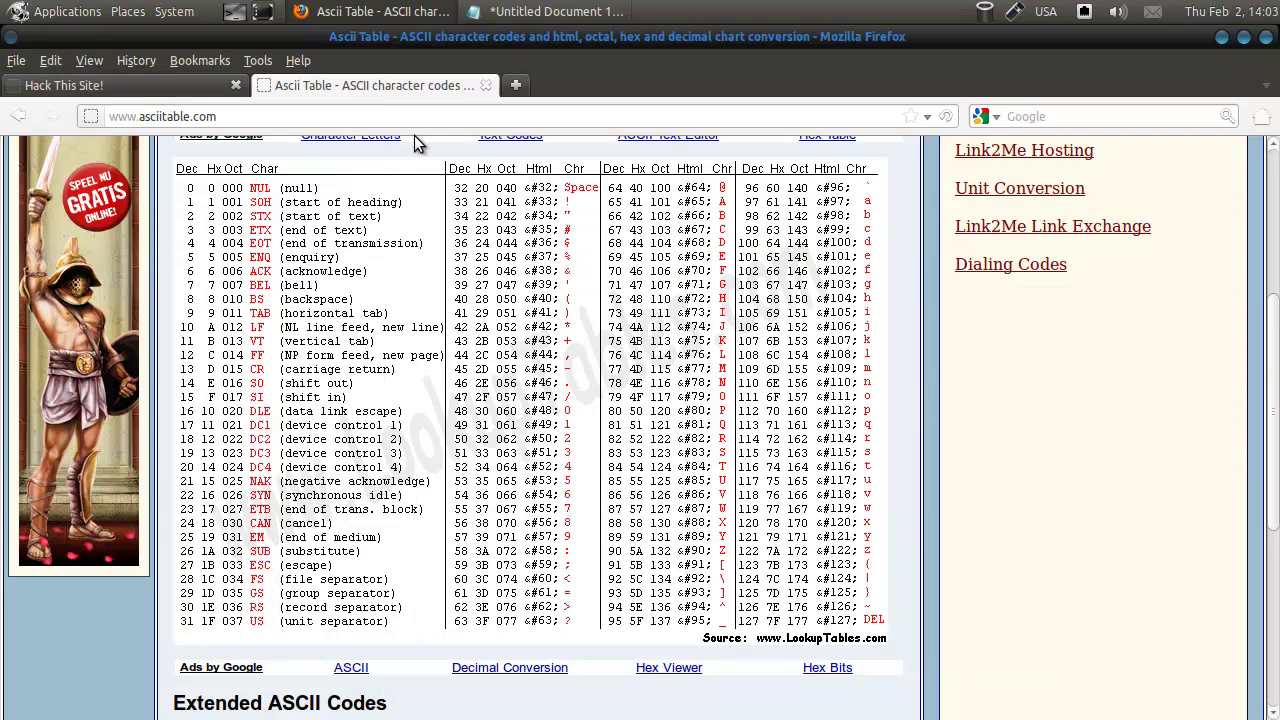
{"action": "left_click", "coordinate": [485, 86]}
{"action": "left_click", "coordinate": [548, 11]}
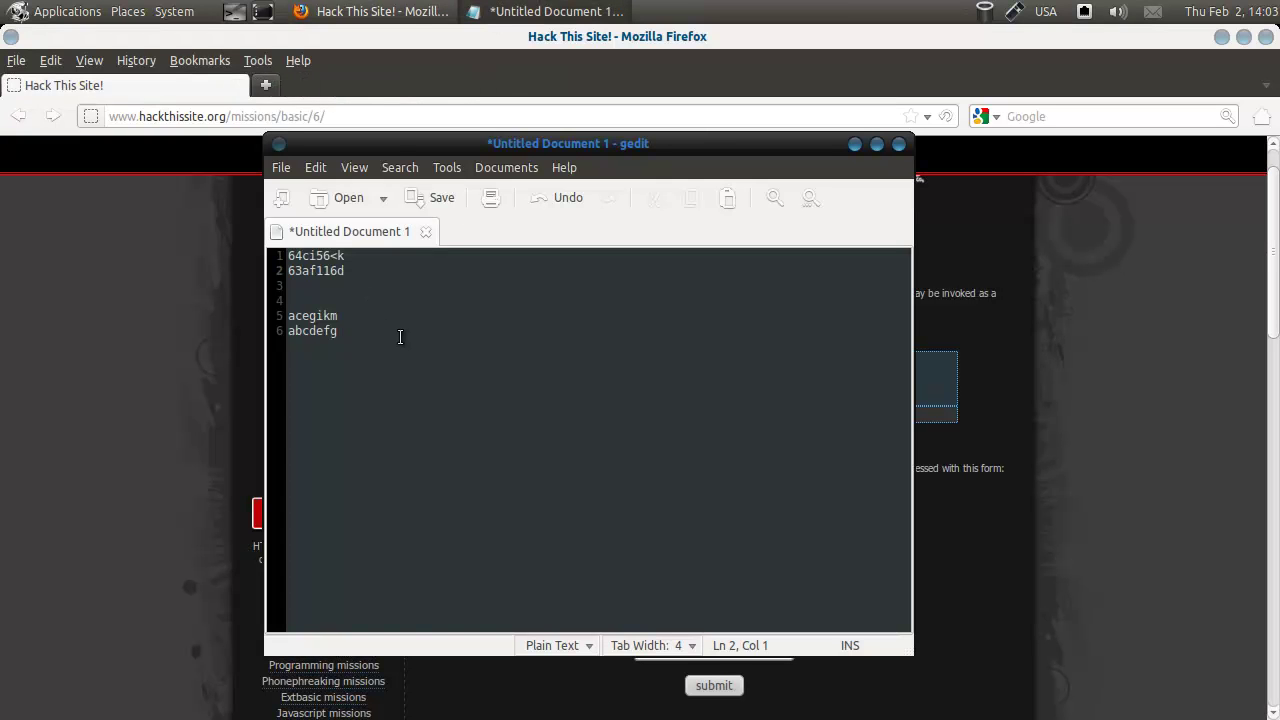
{"action": "left_click_drag", "start_coordinate": [346, 330], "coordinate": [282, 339]}
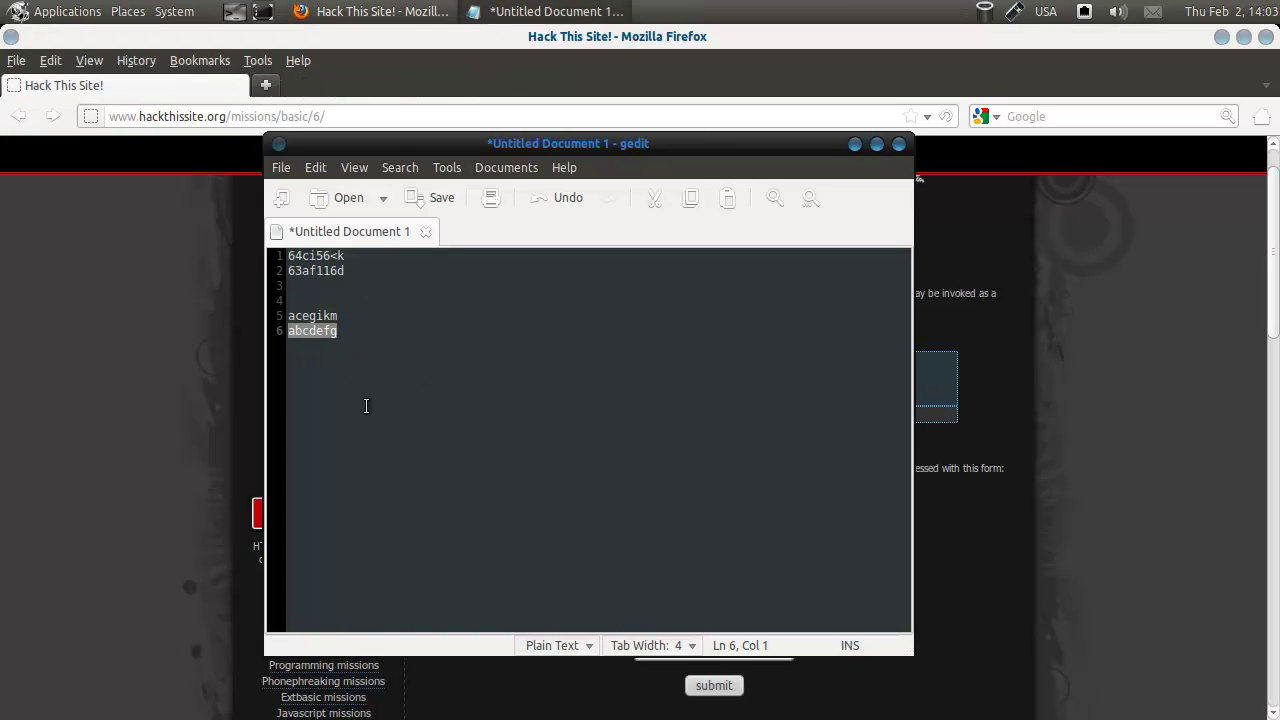
{"action": "left_click", "coordinate": [341, 333]}
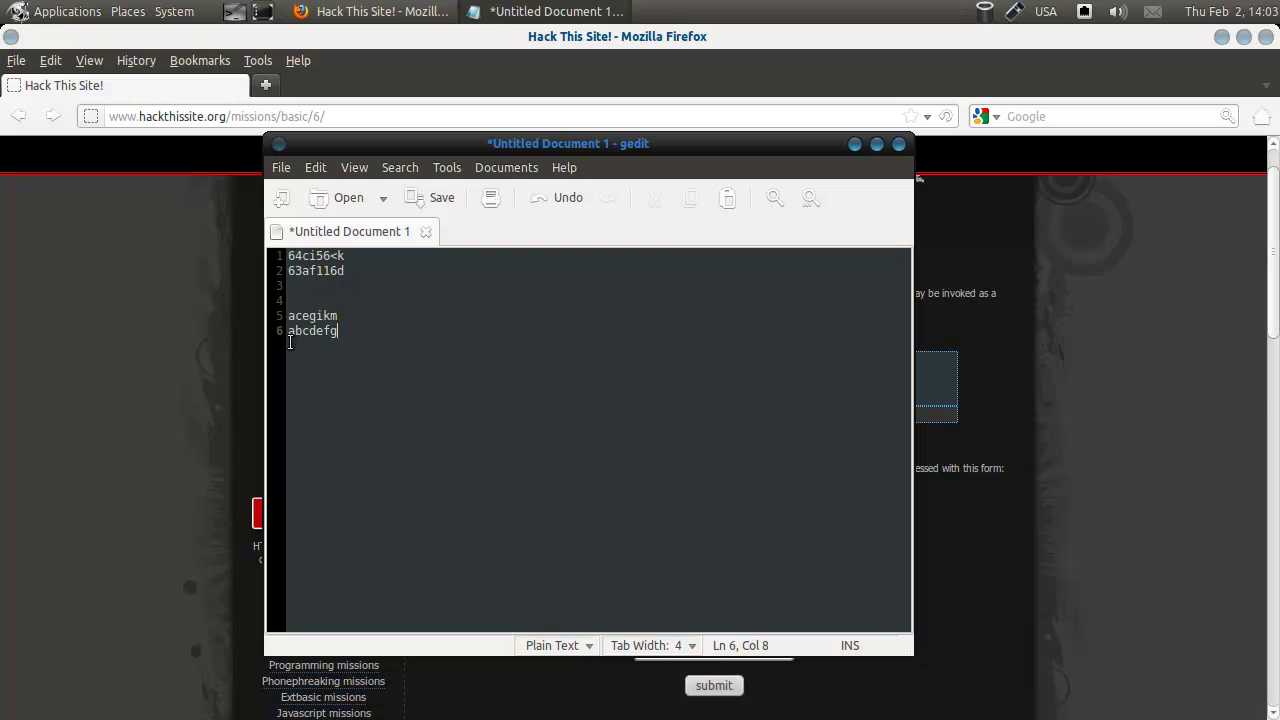
{"action": "left_click", "coordinate": [296, 340], "text": "shift"}
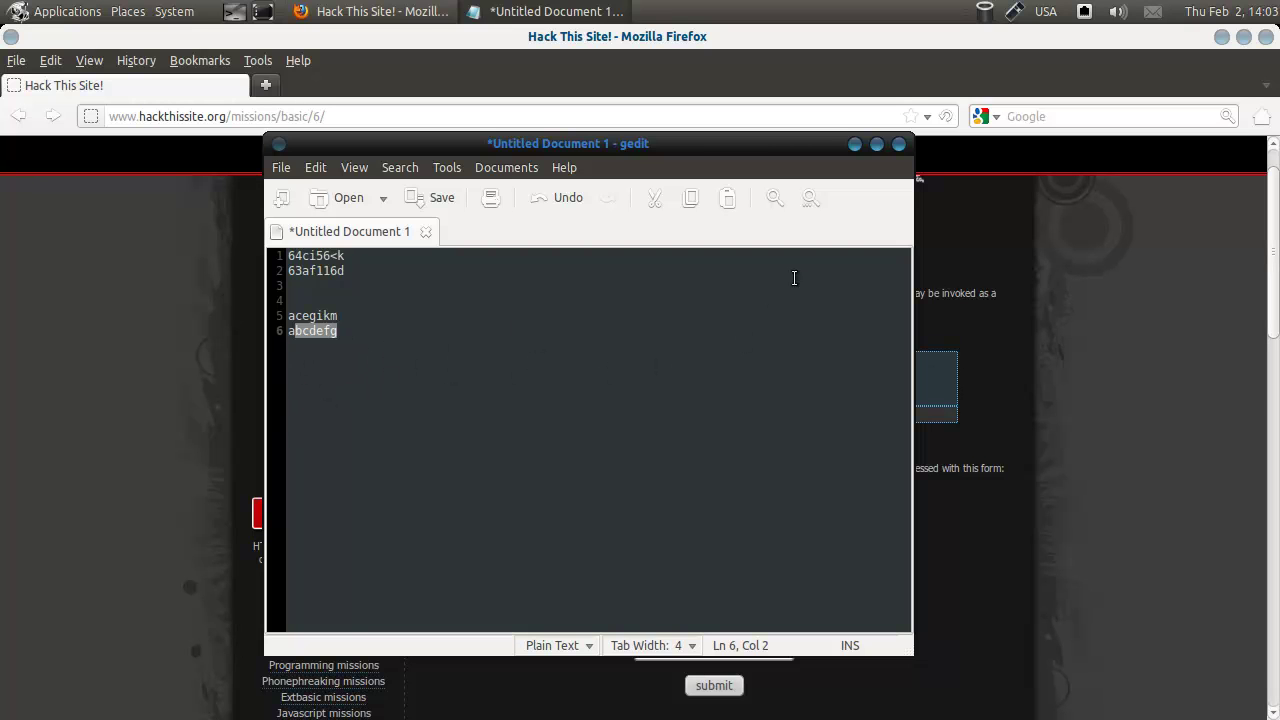
{"action": "left_click", "coordinate": [897, 147]}
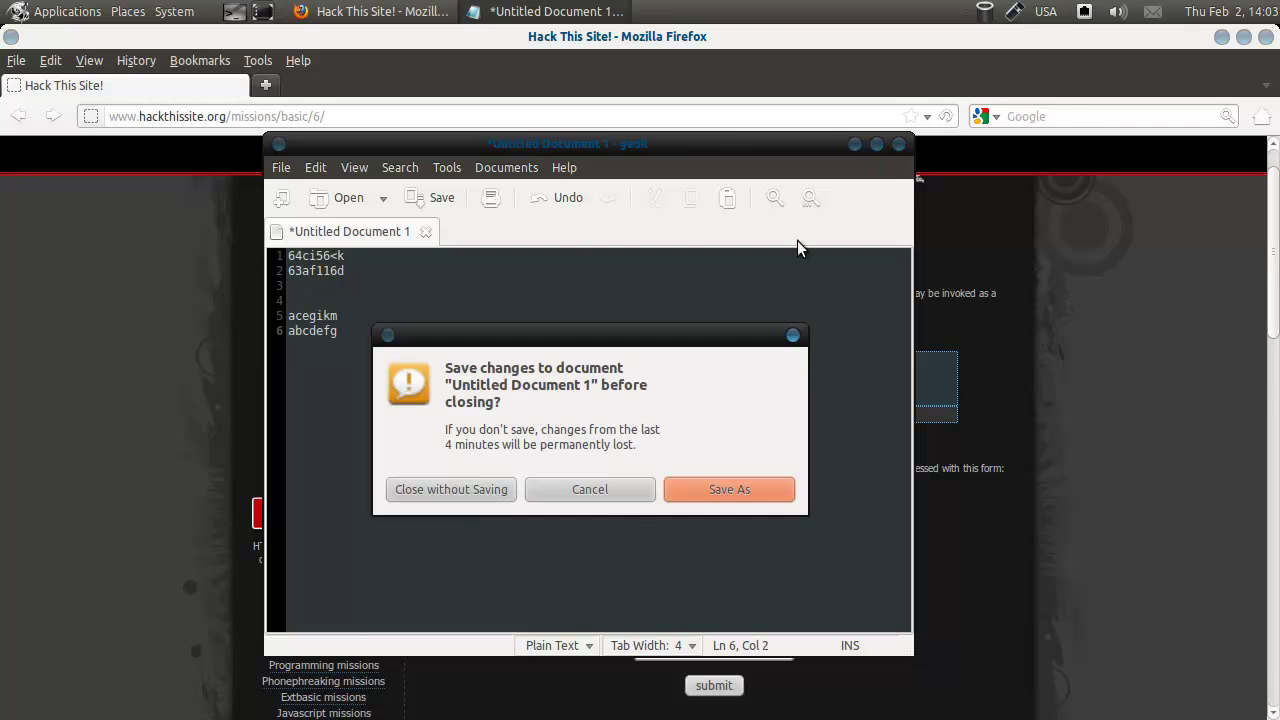
{"action": "left_click", "coordinate": [490, 491]}
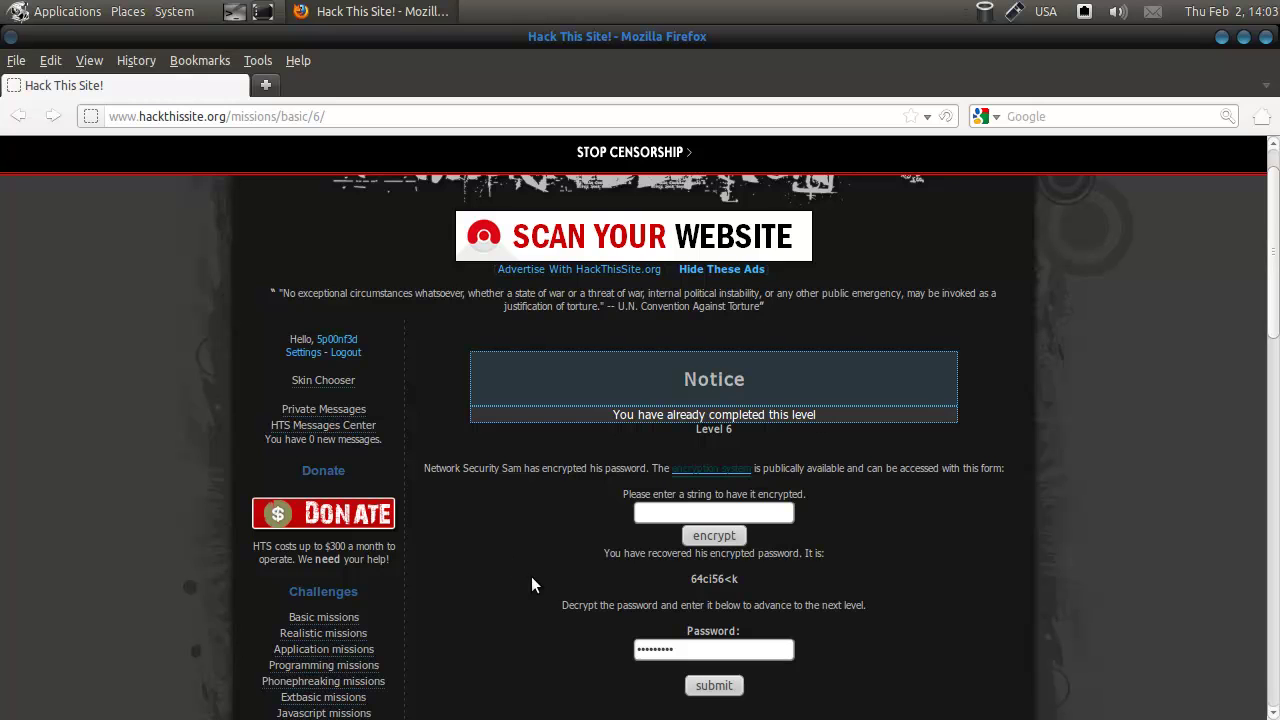
- Replace the entry in the Level 6 password field with the copied decrypted password, submit it and dismiss the offer to remember it
{"action": "left_click_drag", "start_coordinate": [680, 650], "coordinate": [546, 656]}
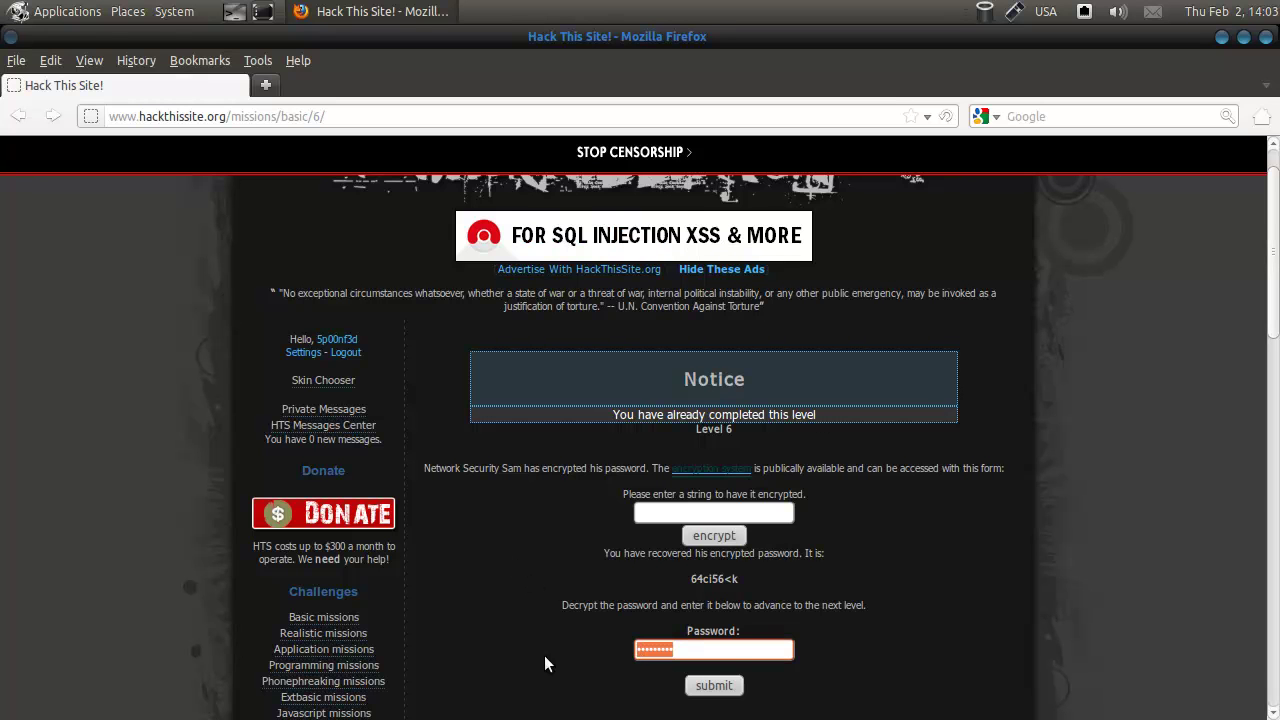
{"action": "key", "text": "ctrl+v"}
{"action": "key", "text": "Return"}
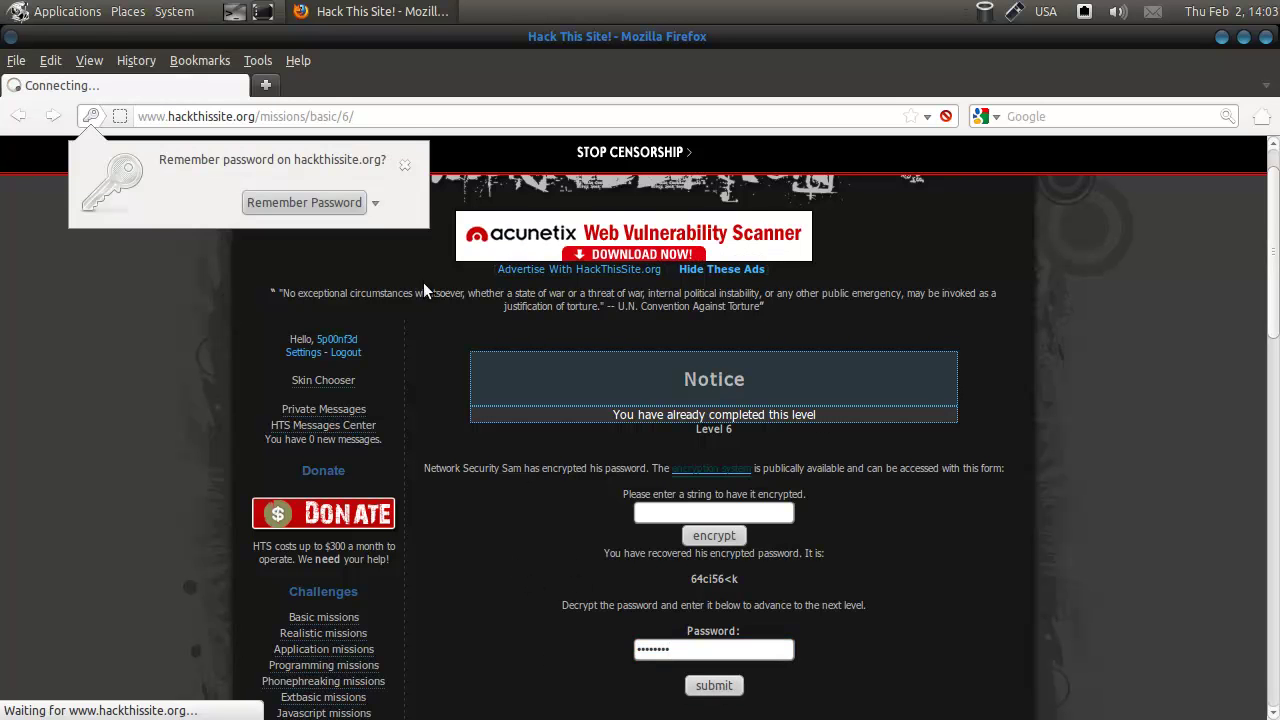
{"action": "left_click", "coordinate": [405, 165]}
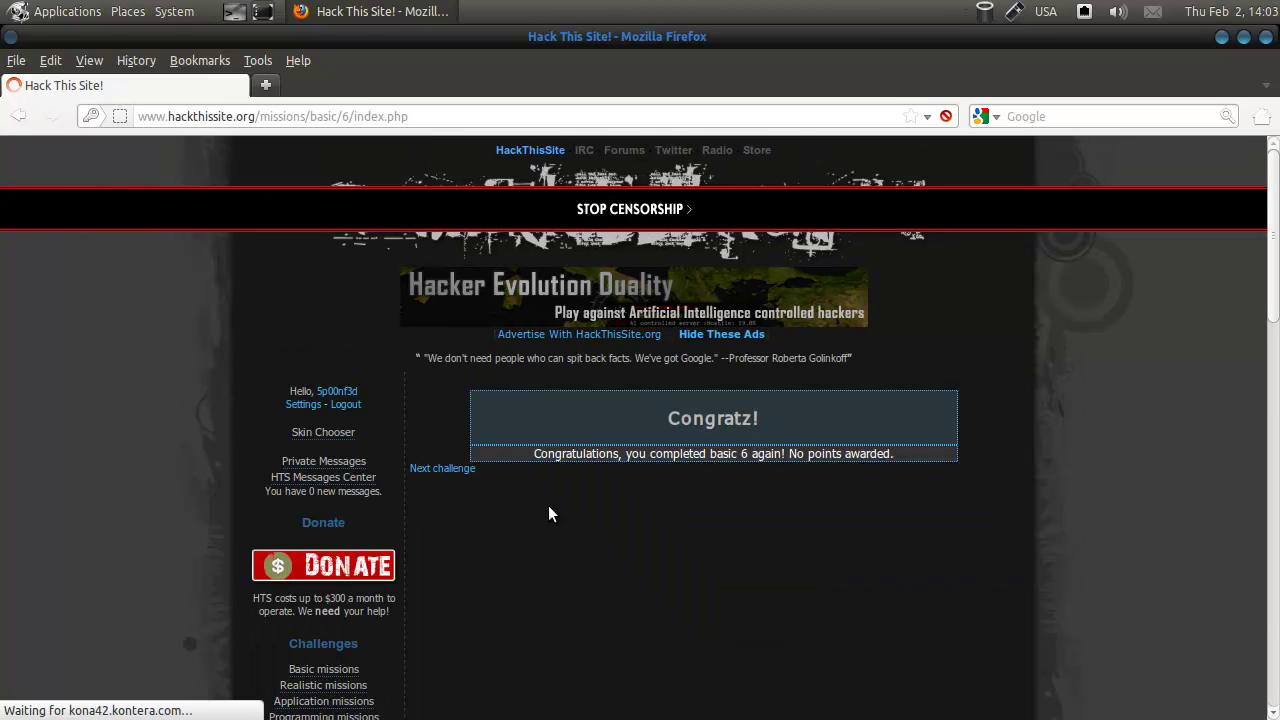